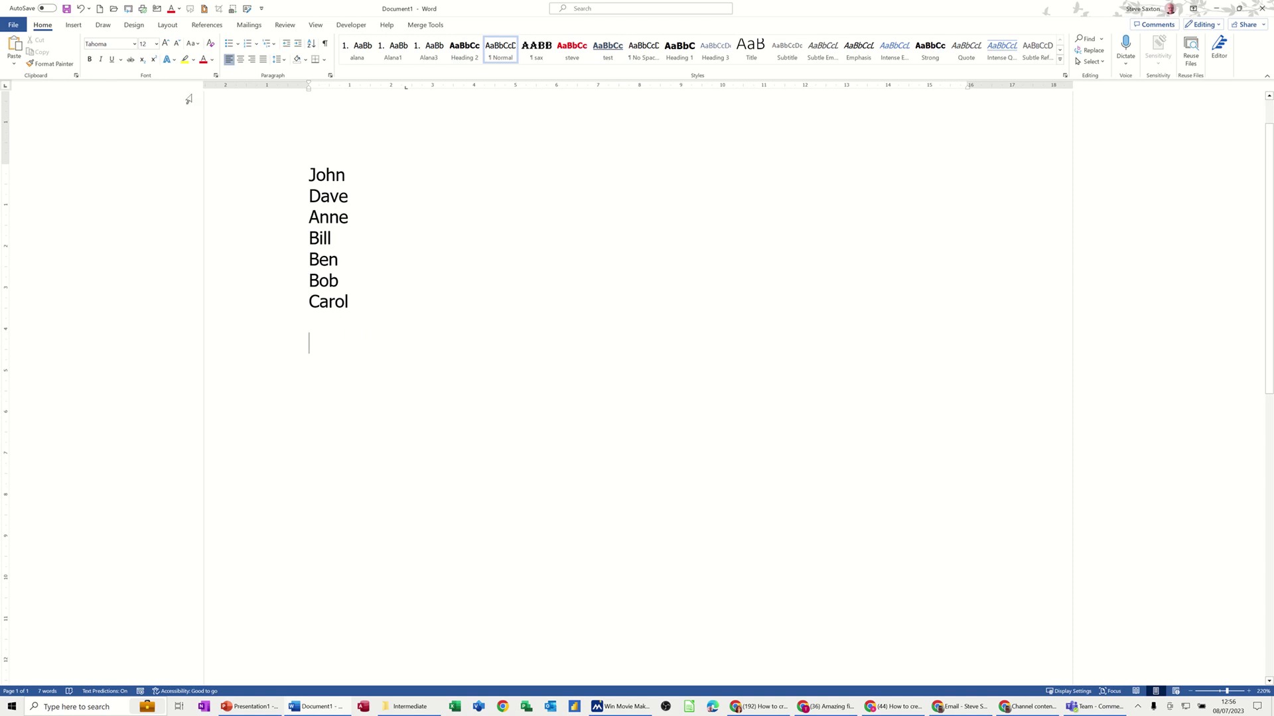
# Insert an Organisation Chart SmartArt from the Hierarchy category below the names list.
pyautogui.click(75, 26)
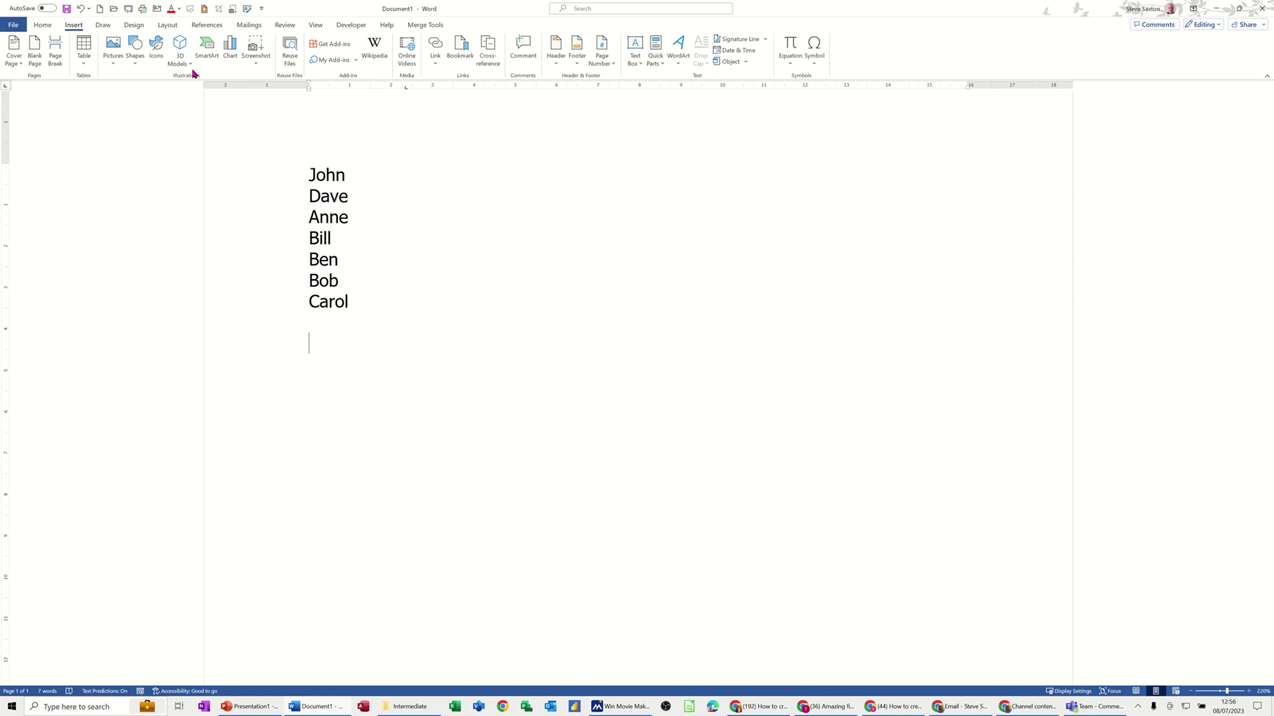
pyautogui.click(206, 49)
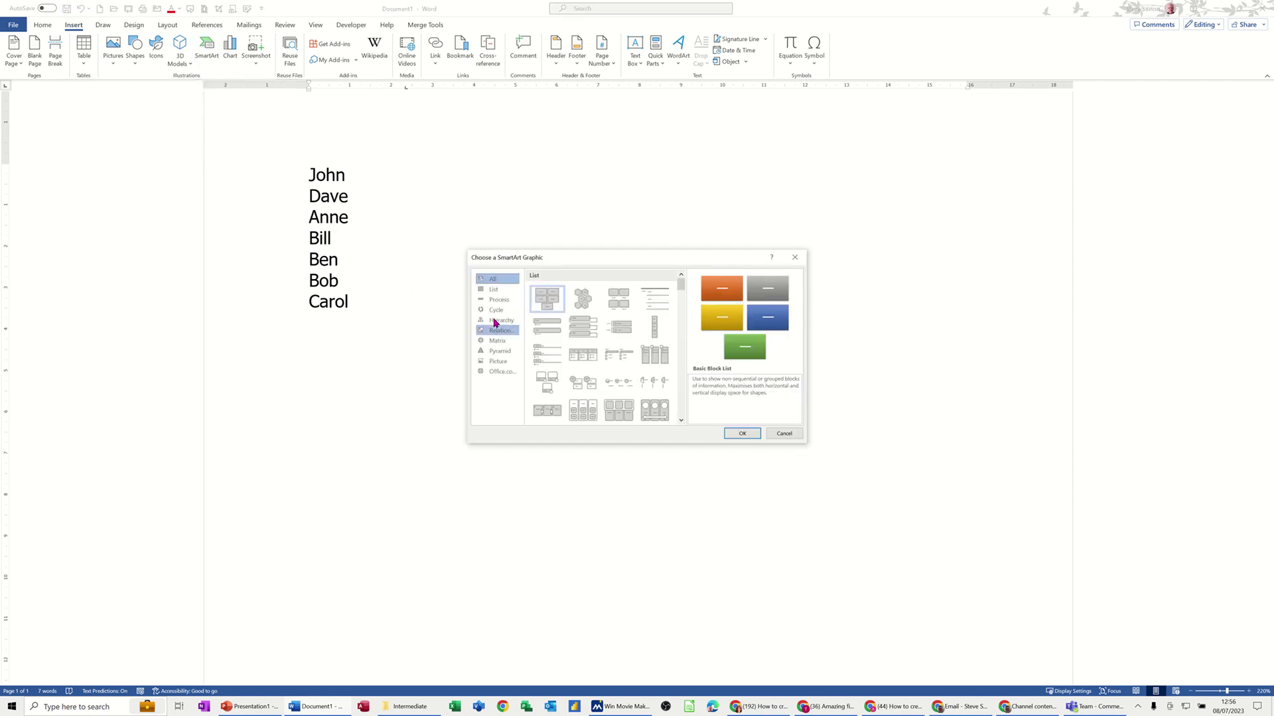
pyautogui.click(493, 322)
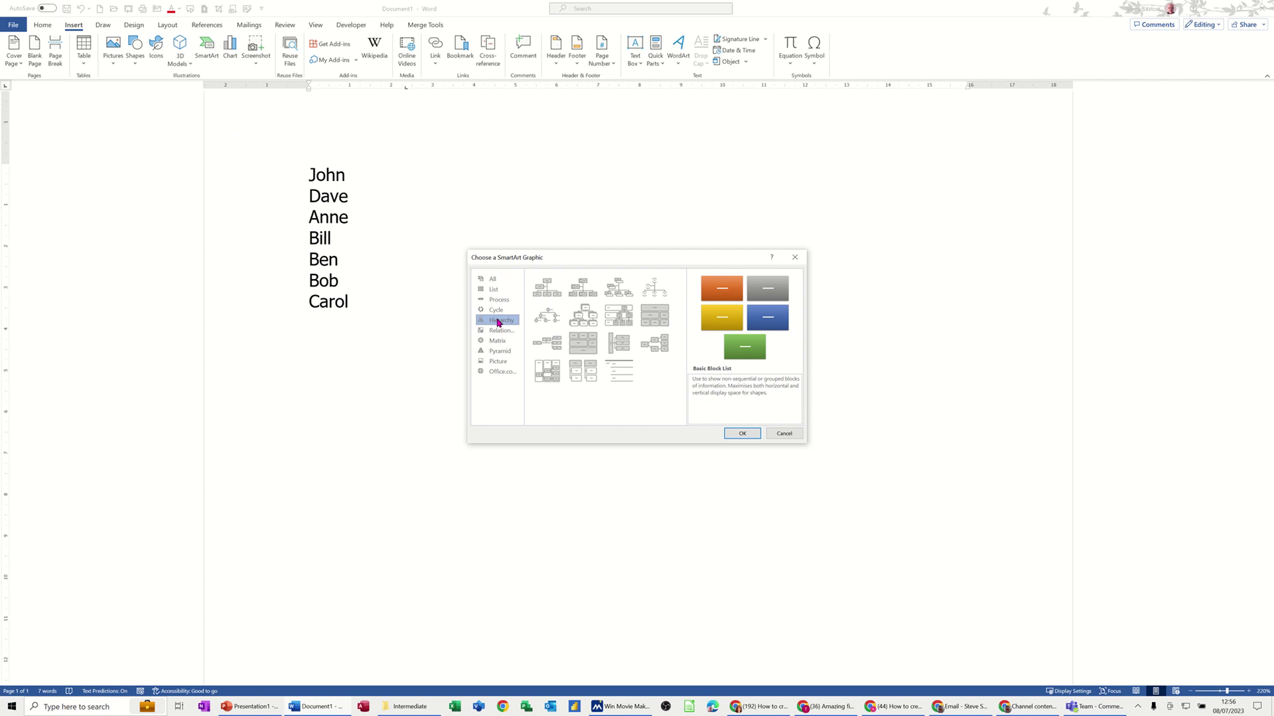
pyautogui.click(548, 290)
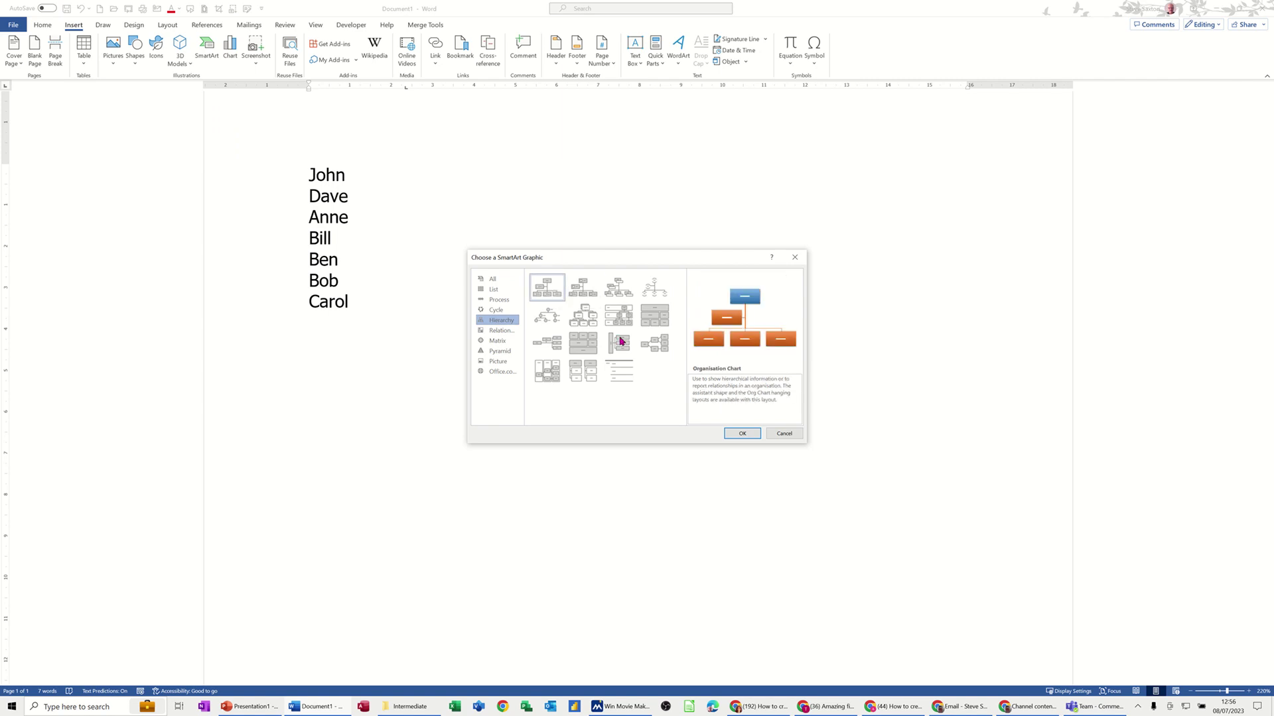
pyautogui.click(739, 434)
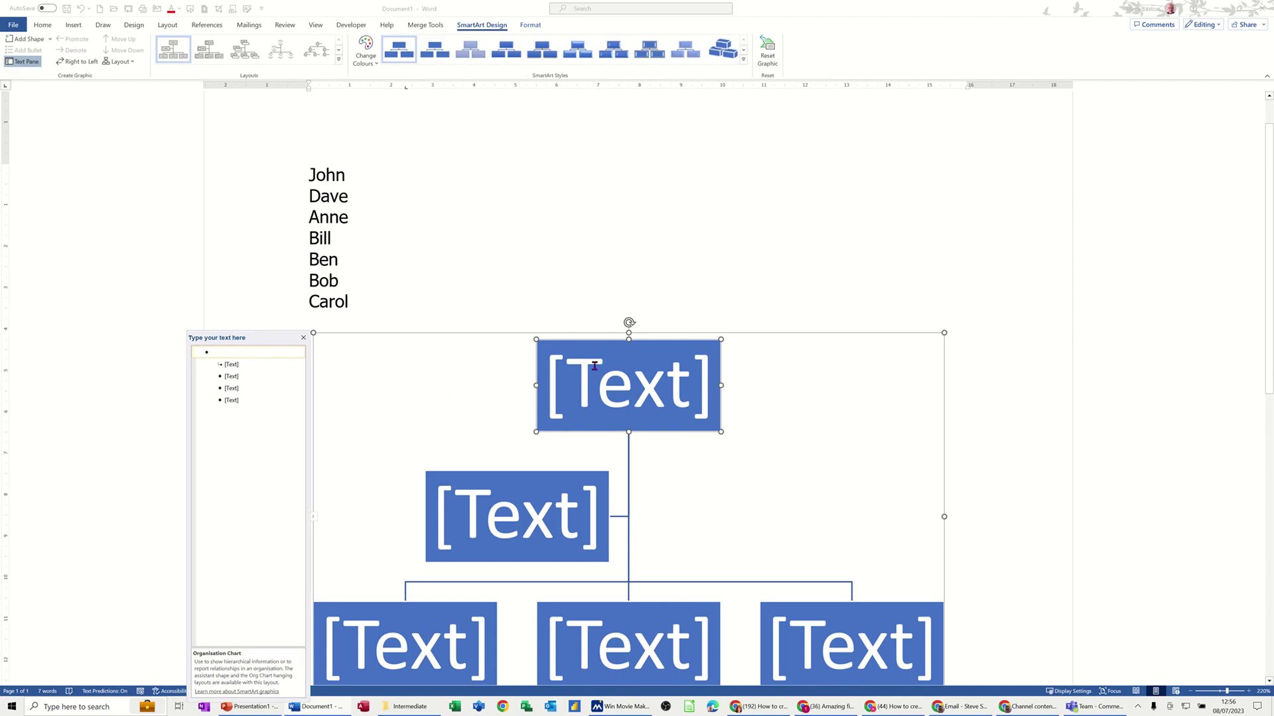
# Label the top box Steve and delete the assistant box.
pyautogui.scroll(-3, 716, 255)
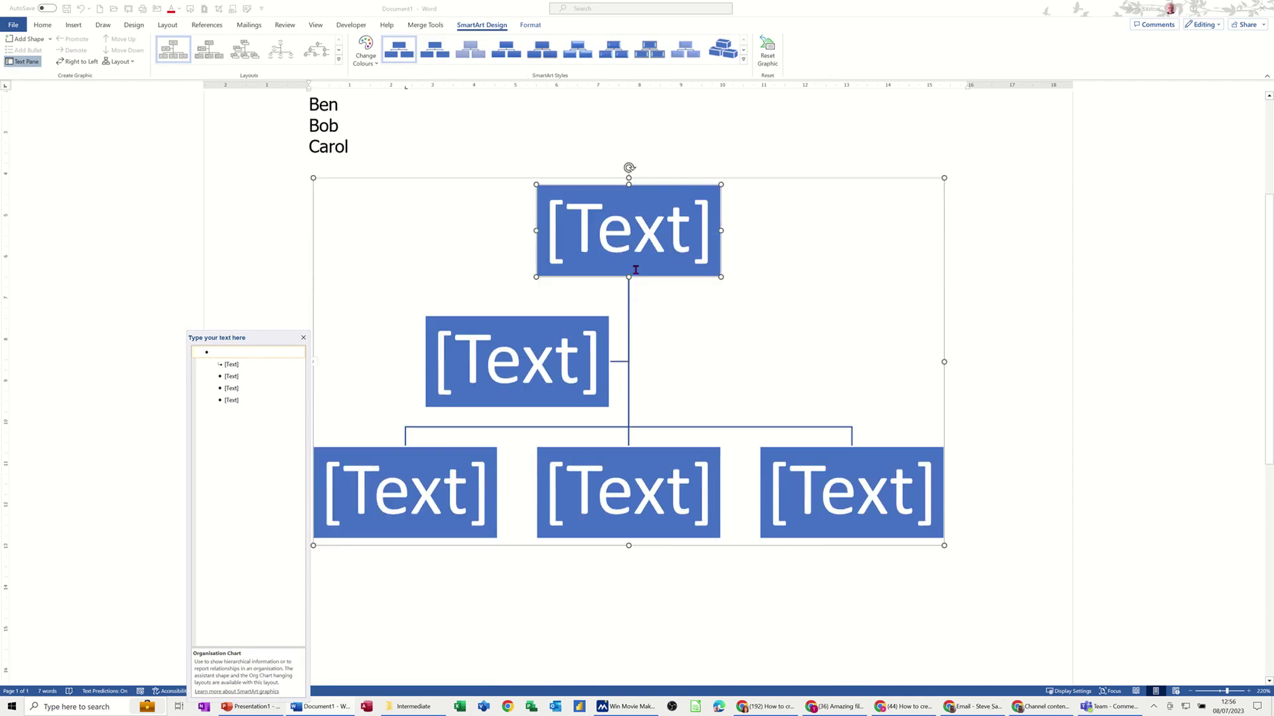
pyautogui.click(671, 237)
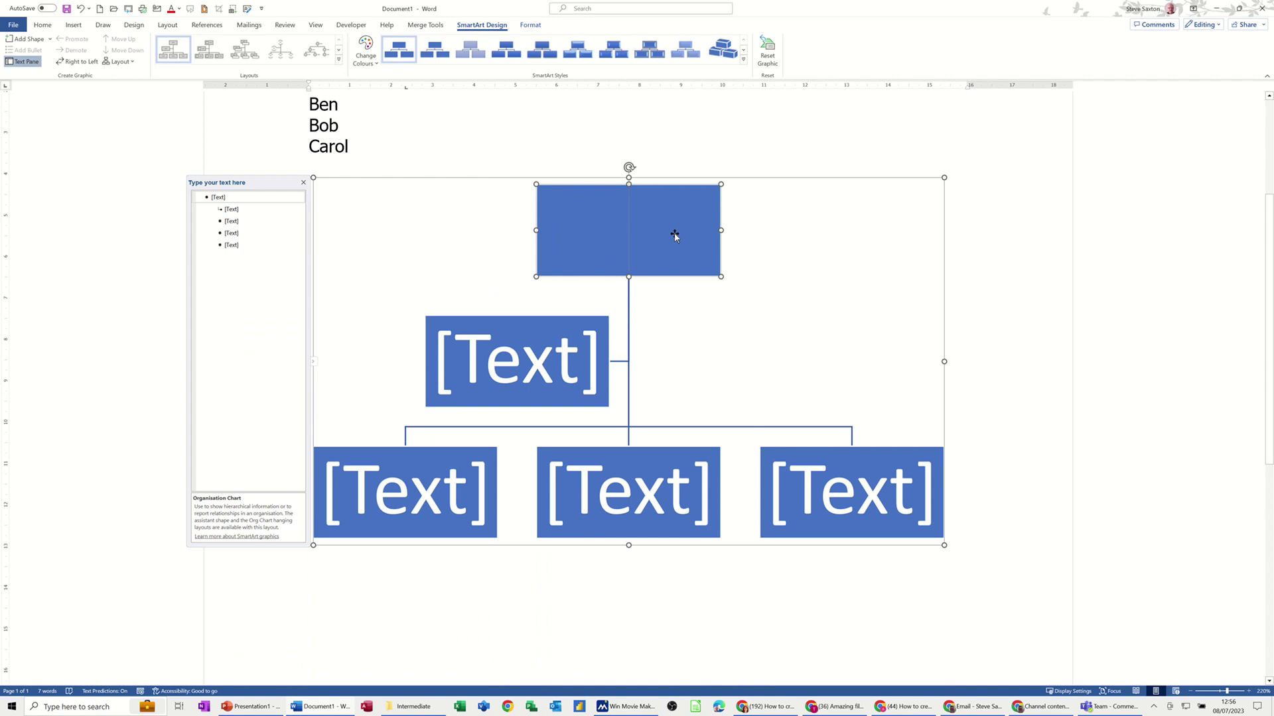
pyautogui.write('Steve')
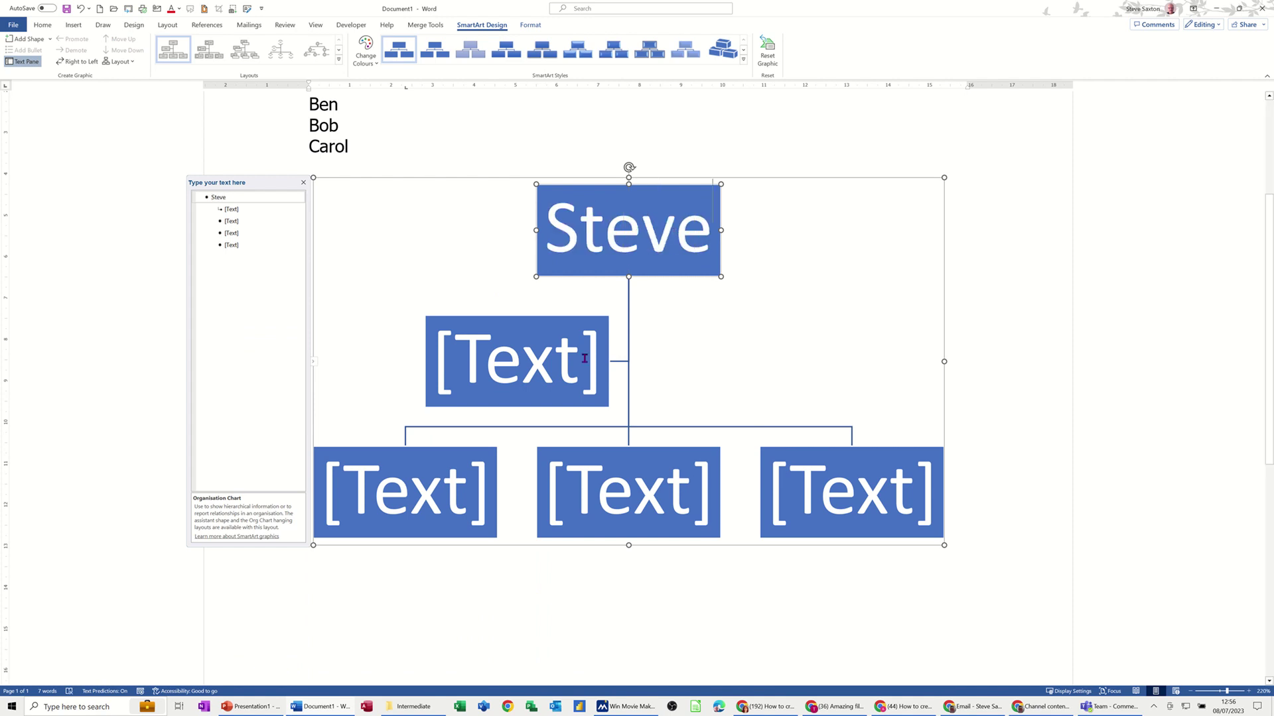
pyautogui.click(593, 360)
pyautogui.click(607, 352)
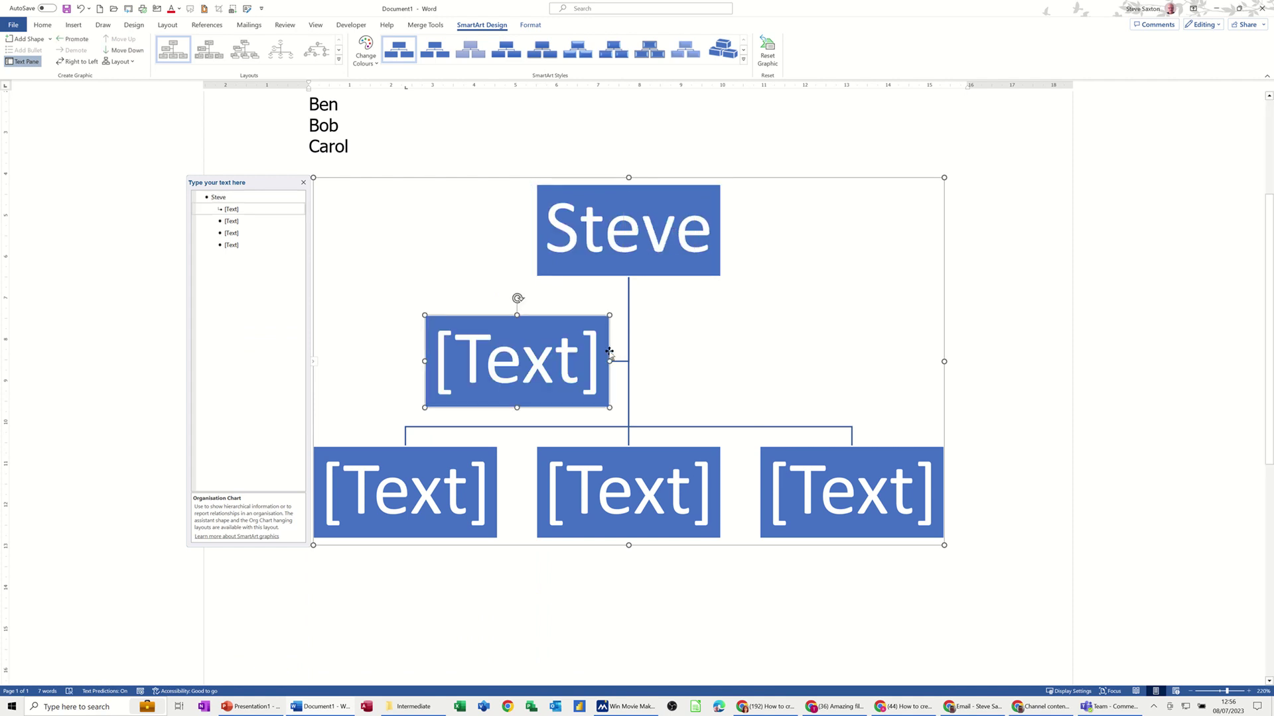
pyautogui.press('Delete')
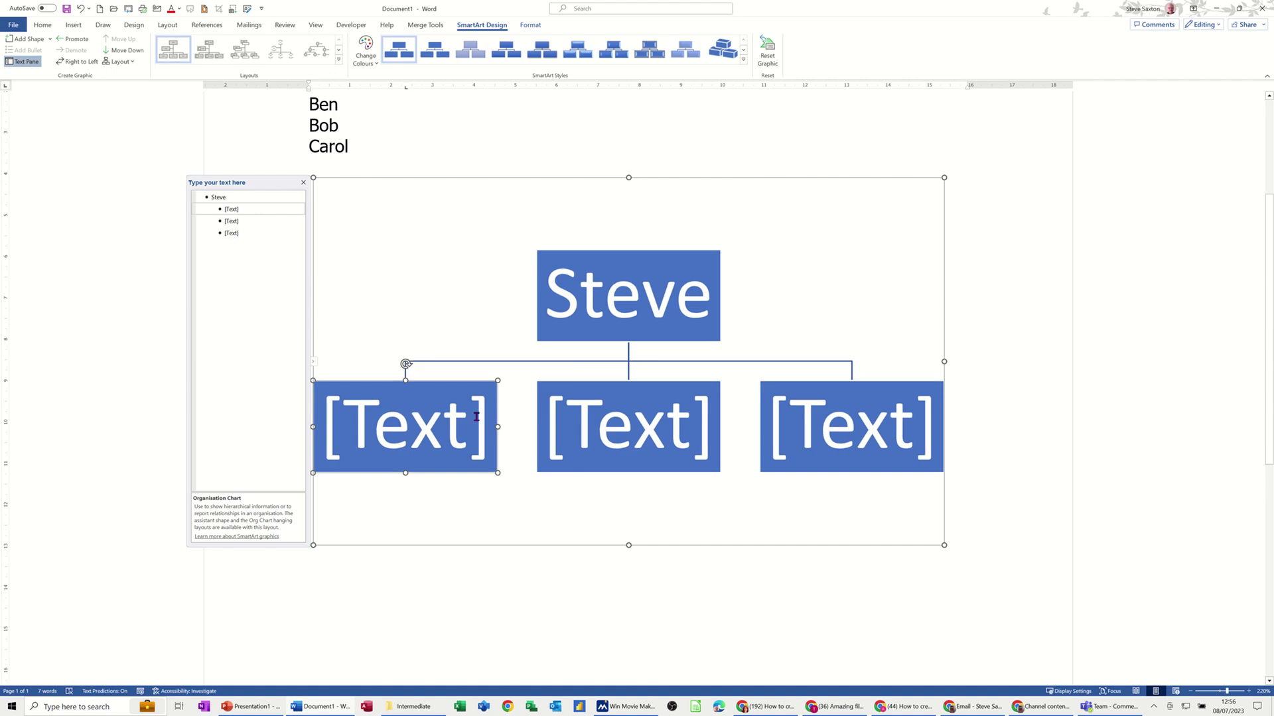
# Fill the three lower boxes with Paul, Dave and Paul.
pyautogui.click(449, 423)
pyautogui.write('Paul')
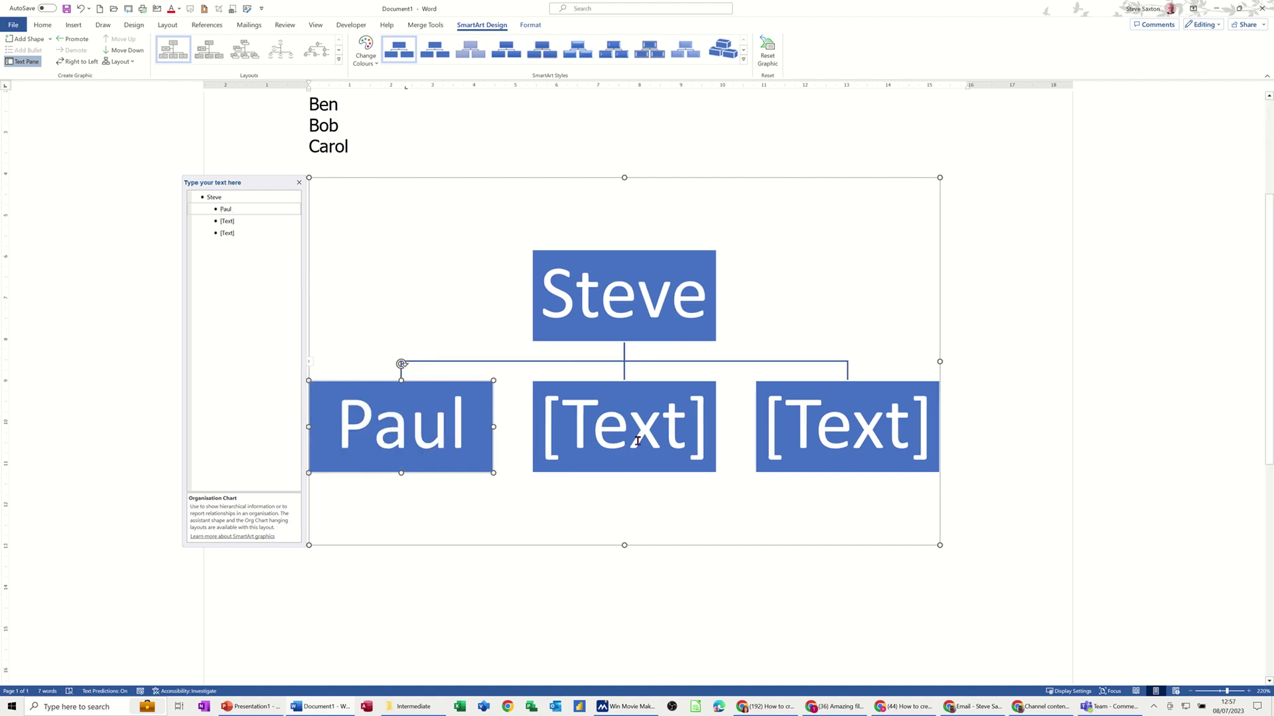
pyautogui.click(561, 429)
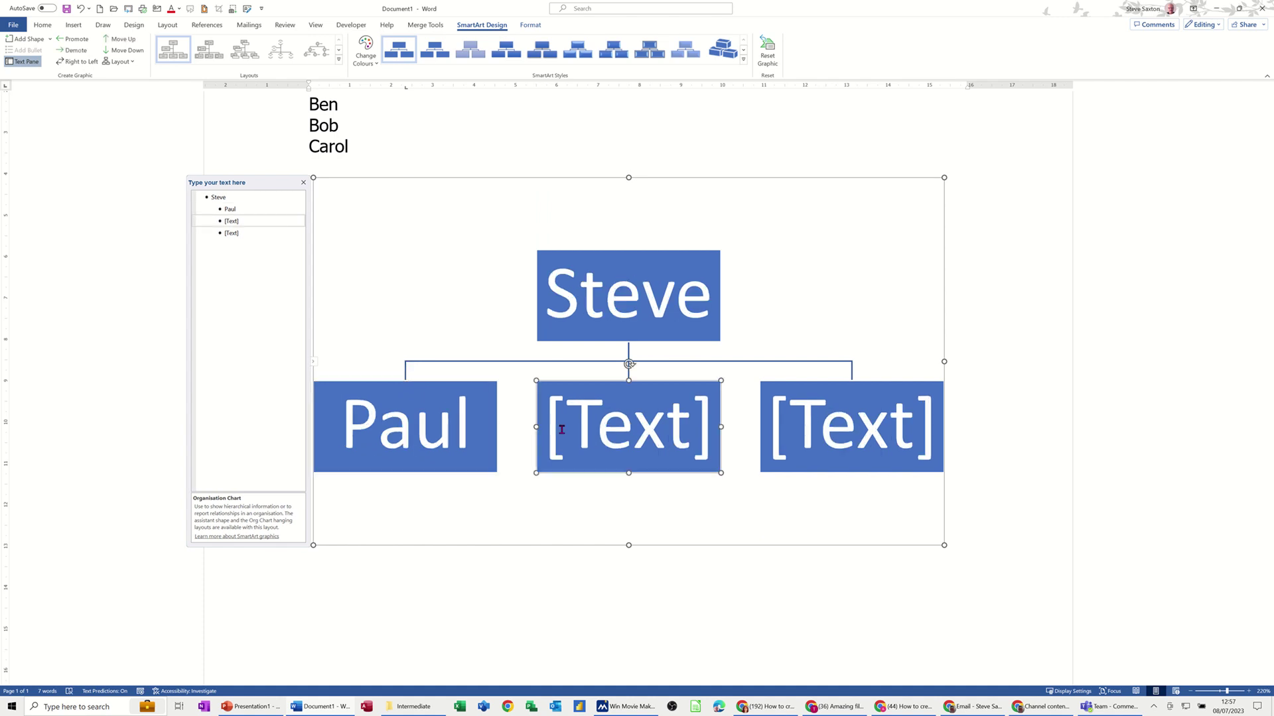
pyautogui.write('Dave')
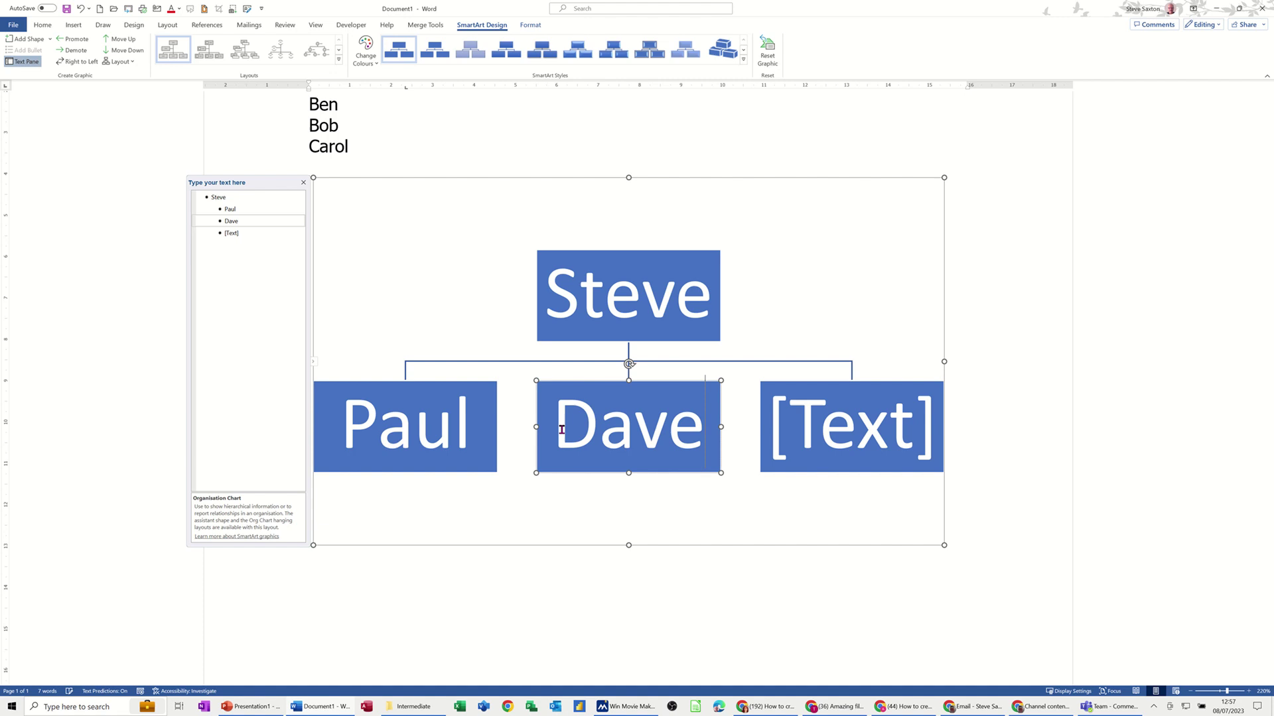
pyautogui.press('Escape')
pyautogui.press('Tab')
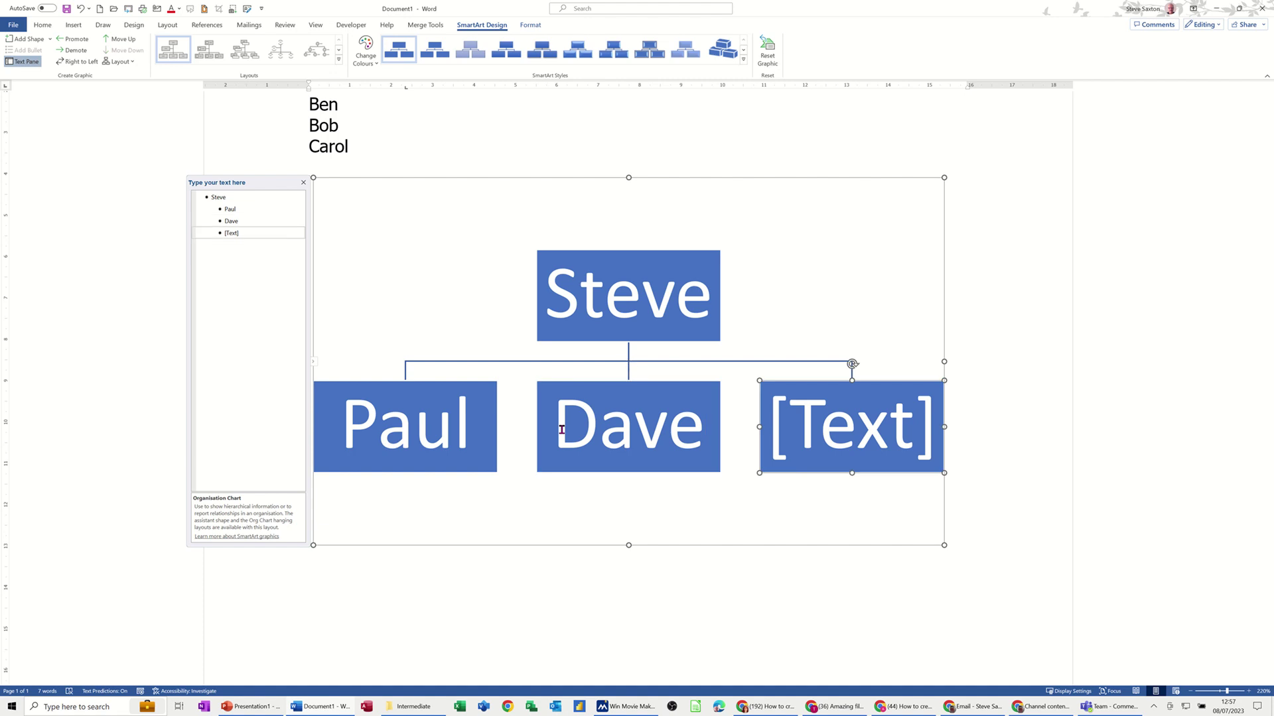
pyautogui.write('Paul')
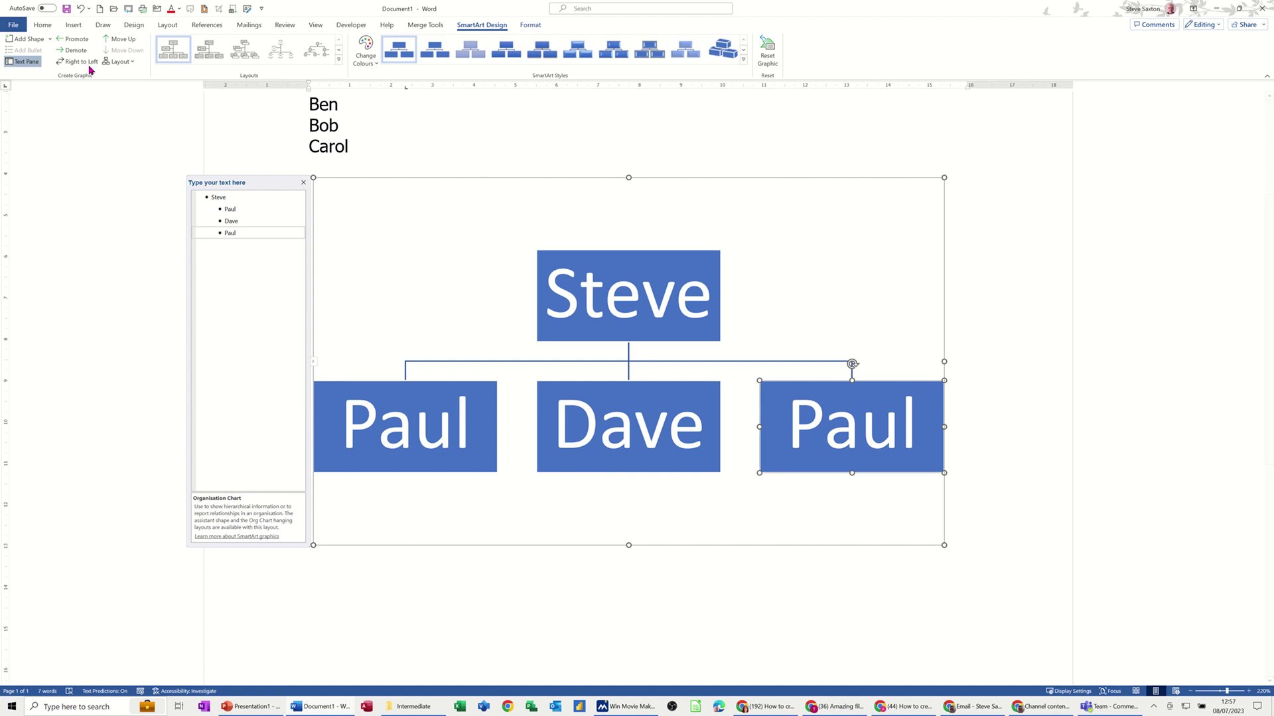
# Add two blank boxes under the right-hand Paul and set his branch layout to Standard.
pyautogui.click(31, 40)
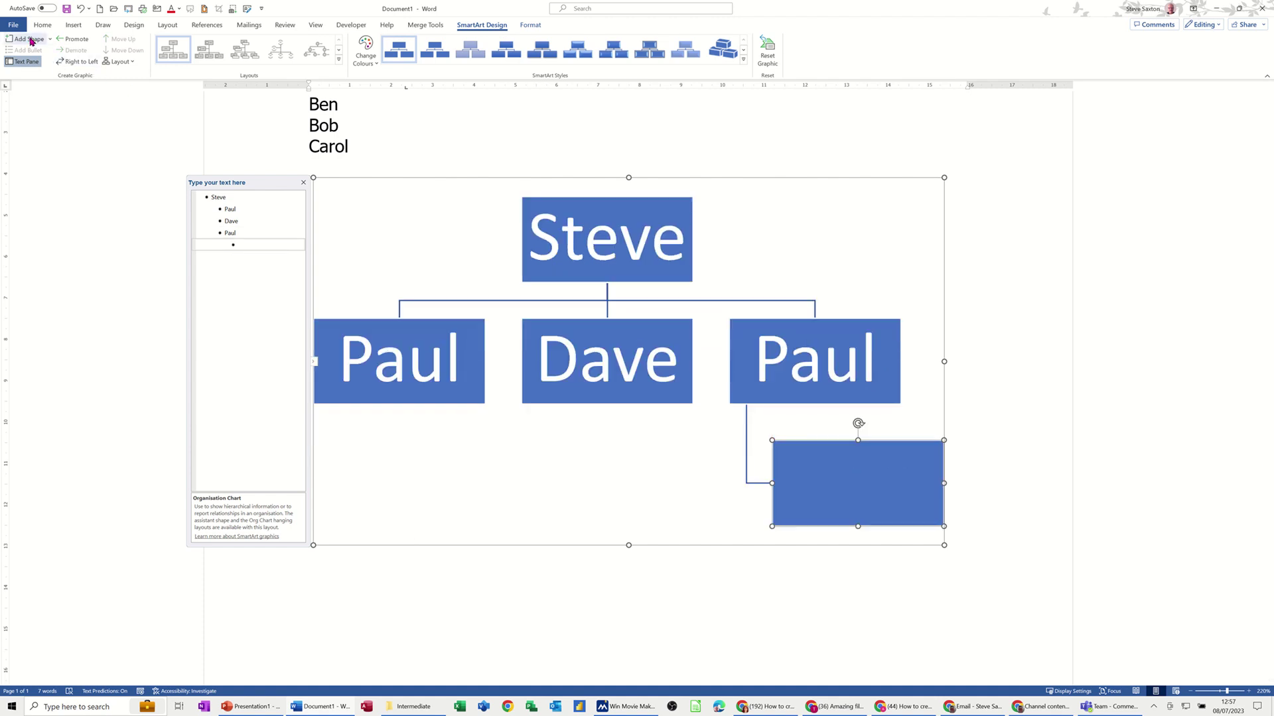
pyautogui.click(30, 40)
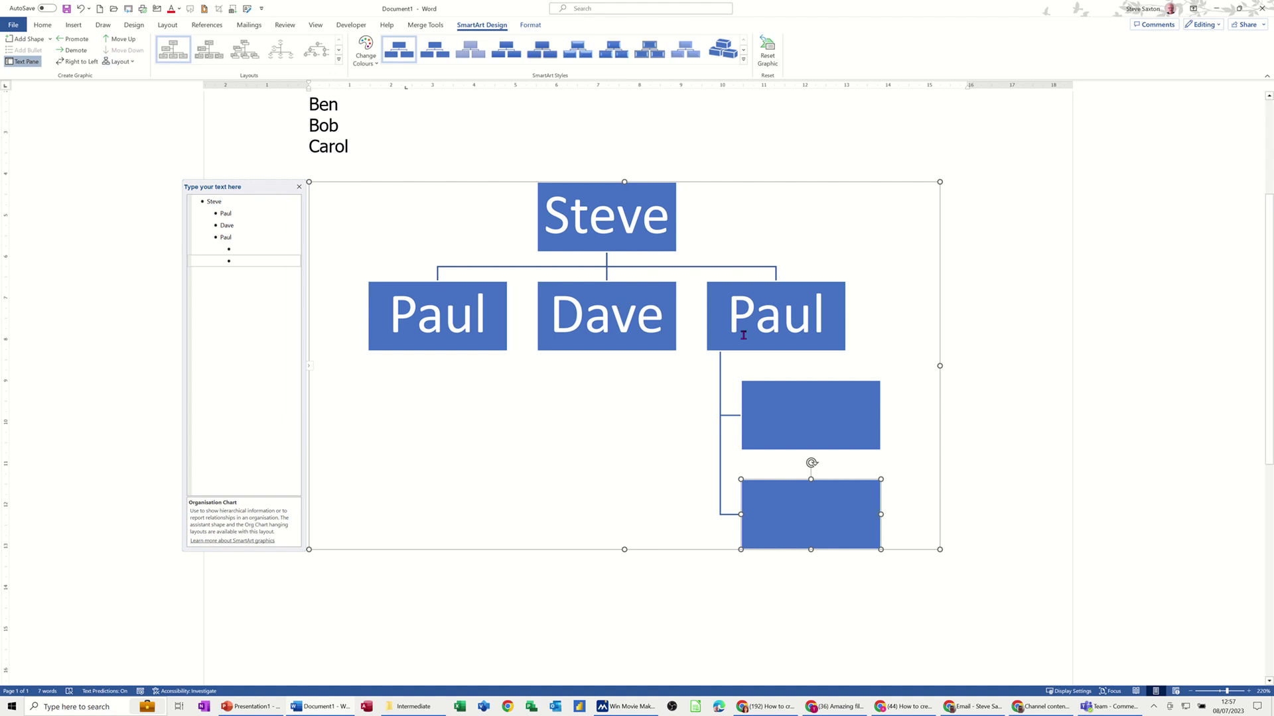
pyautogui.click(704, 312)
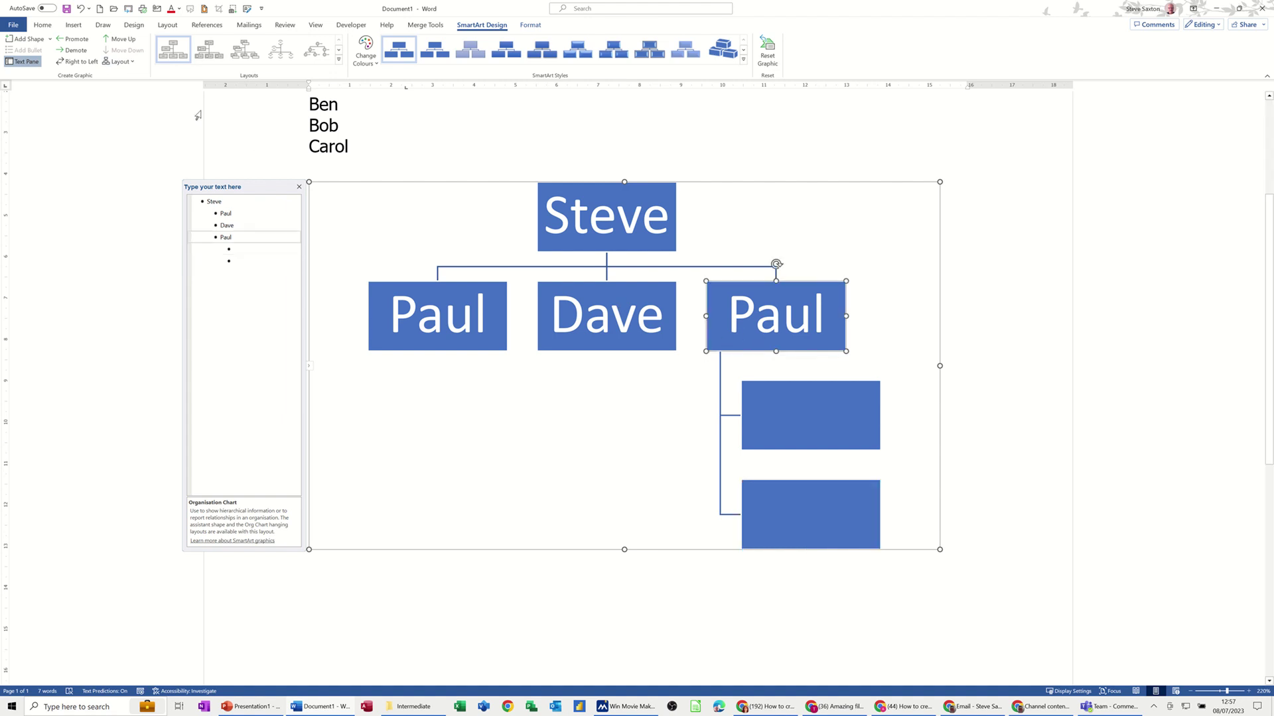
pyautogui.click(119, 61)
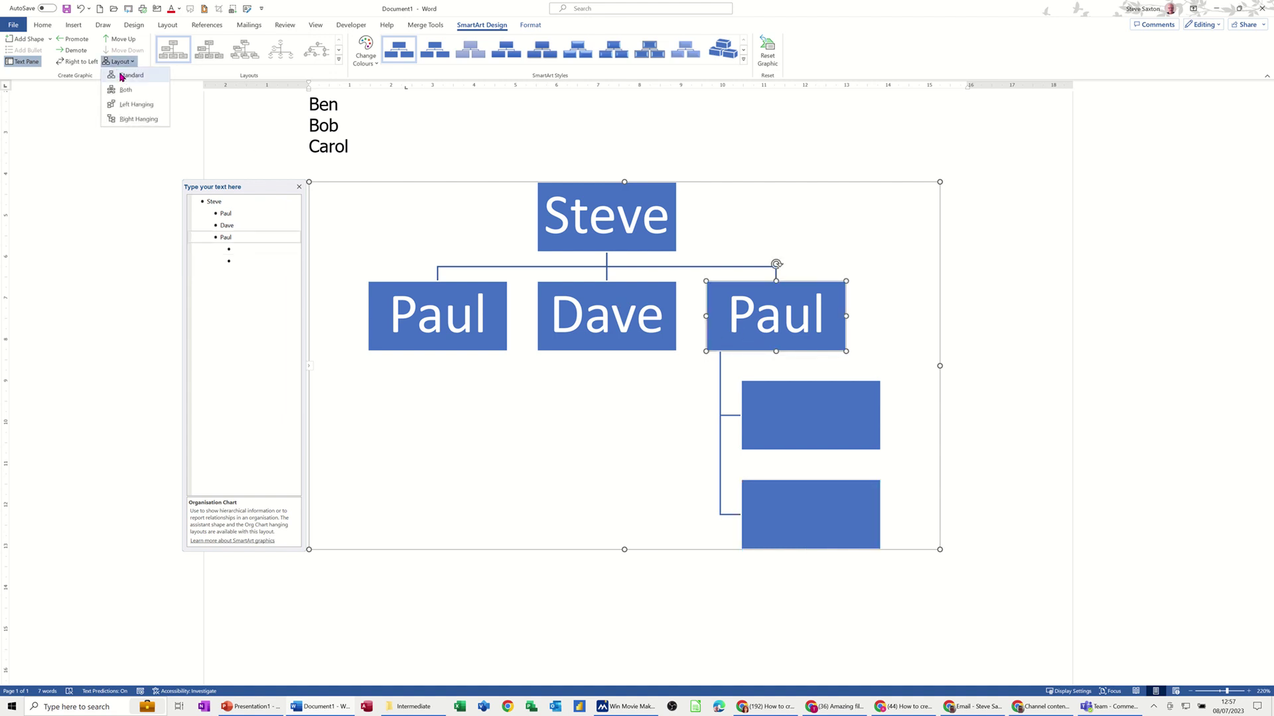
pyautogui.click(128, 75)
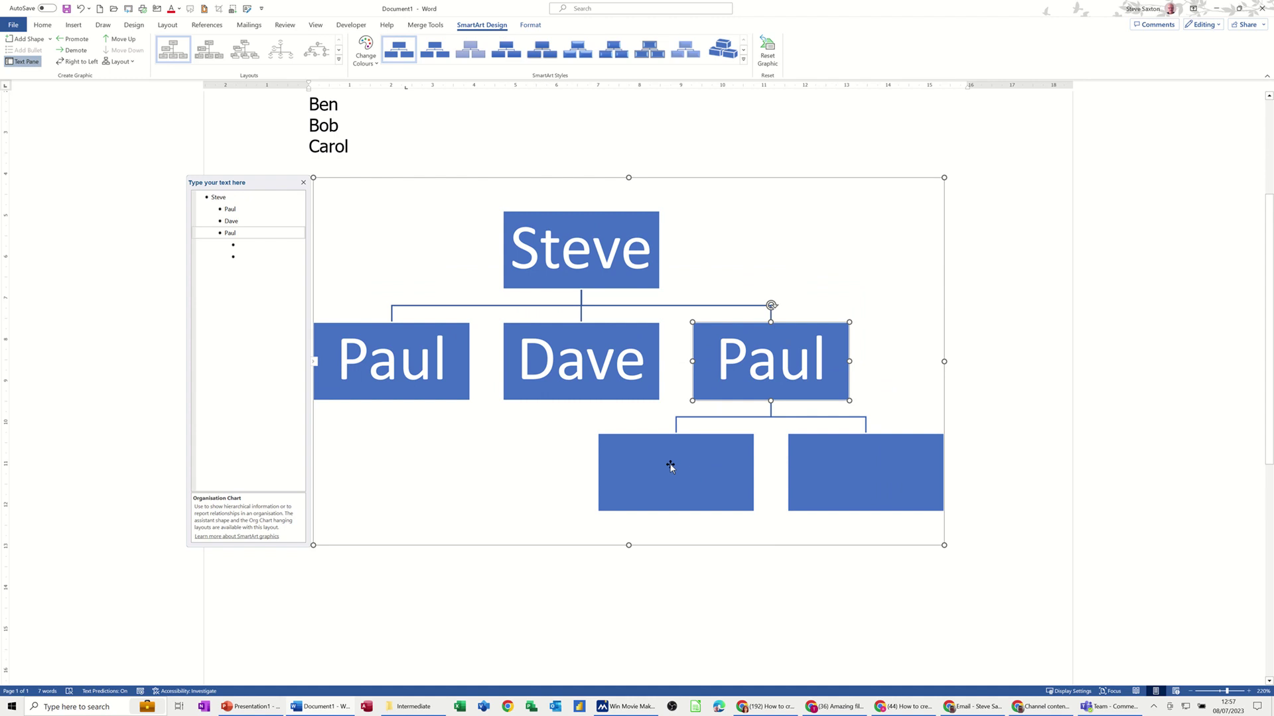
# Delete the entire org chart, leaving only the name list.
pyautogui.click(692, 458)
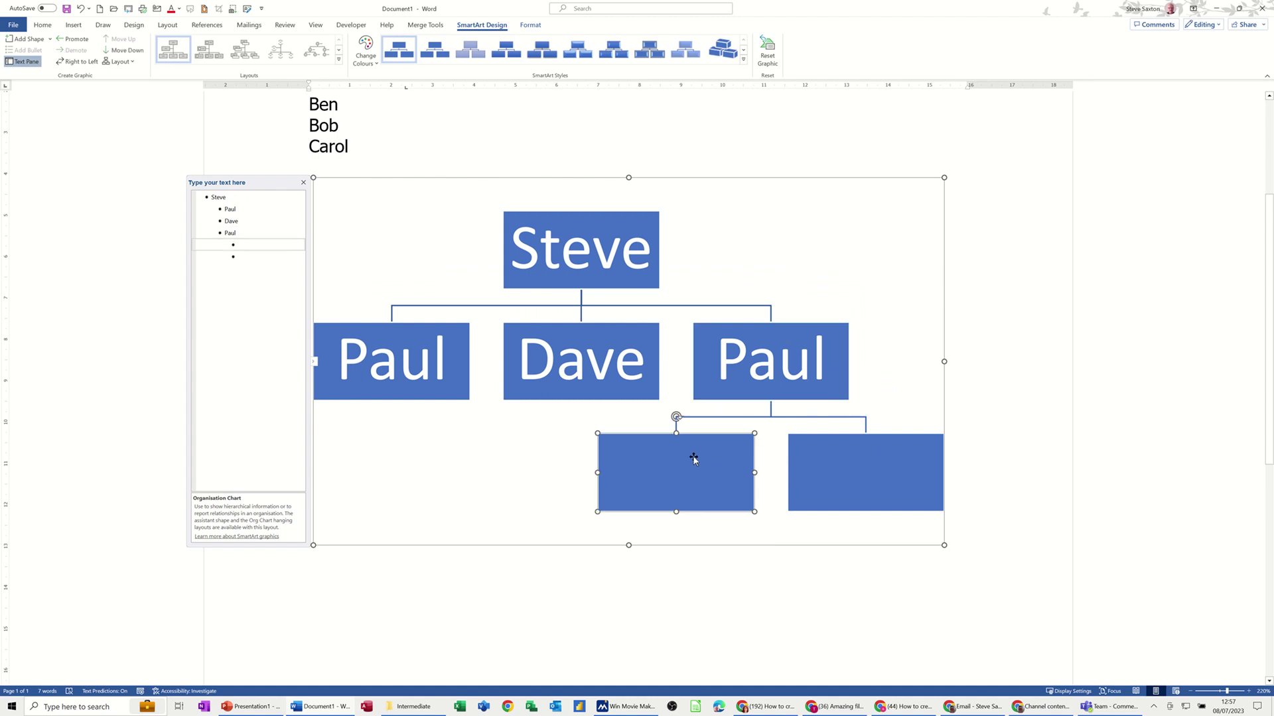
pyautogui.click(697, 178)
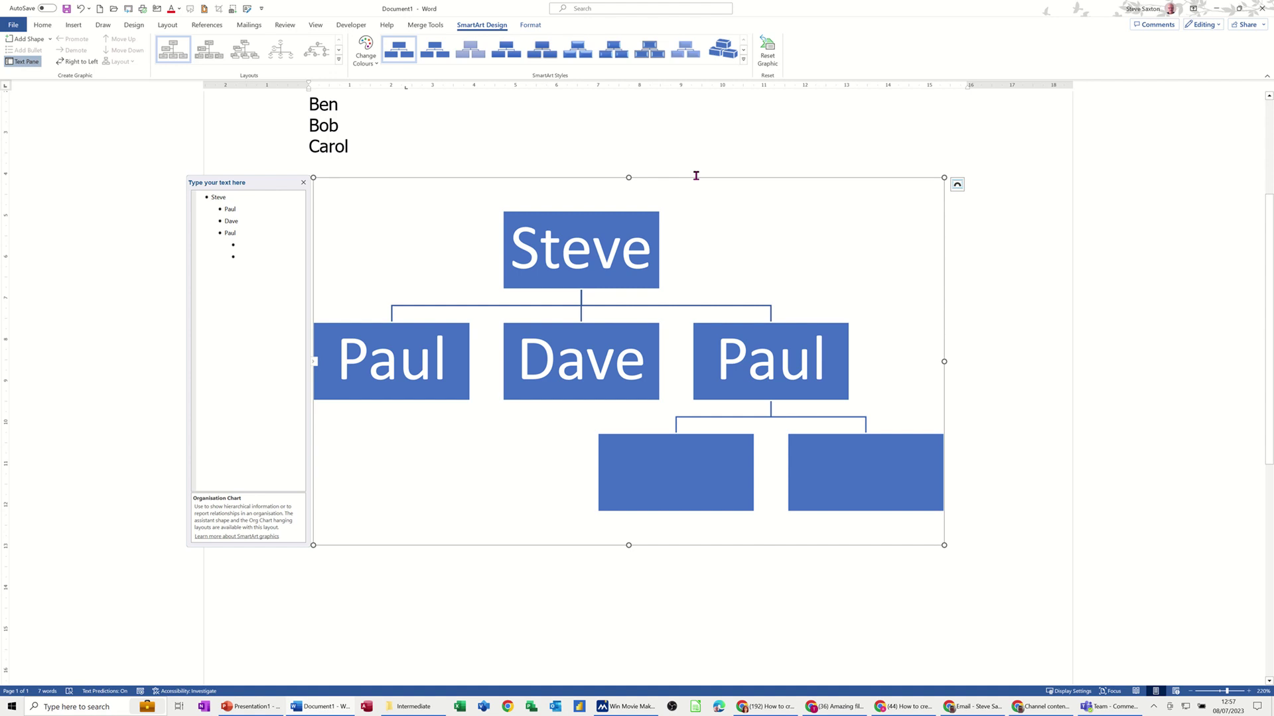
pyautogui.press('Delete')
# Reopen the SmartArt chooser and pick Organisation Chart from the Hierarchy layouts.
pyautogui.scroll(3, 387, 315)
pyautogui.scroll(1, 379, 316)
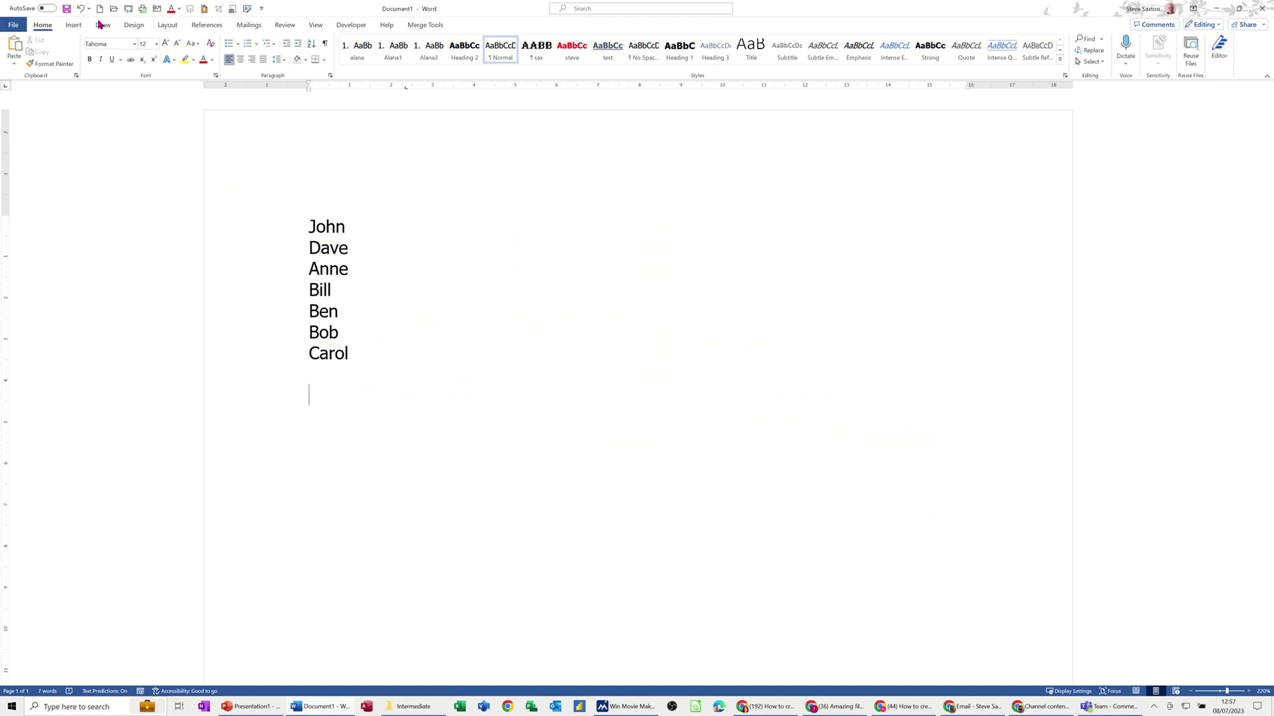
pyautogui.click(74, 25)
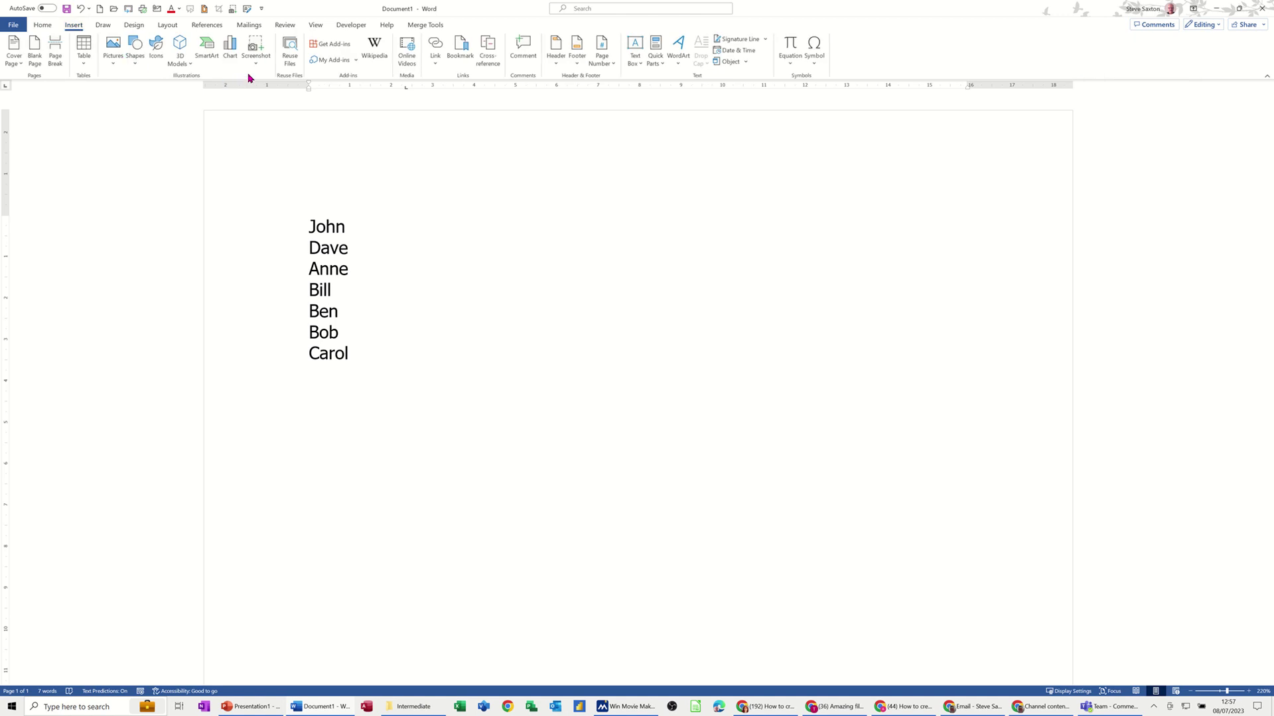
pyautogui.click(218, 68)
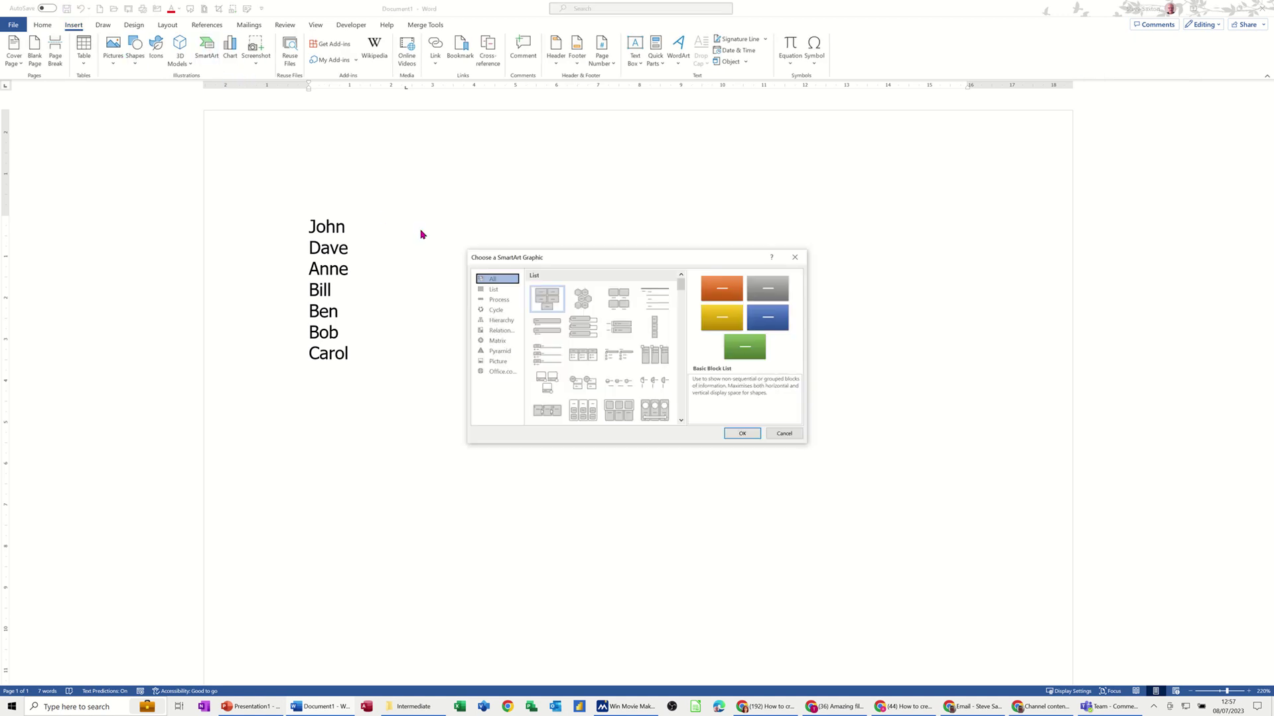
pyautogui.click(500, 321)
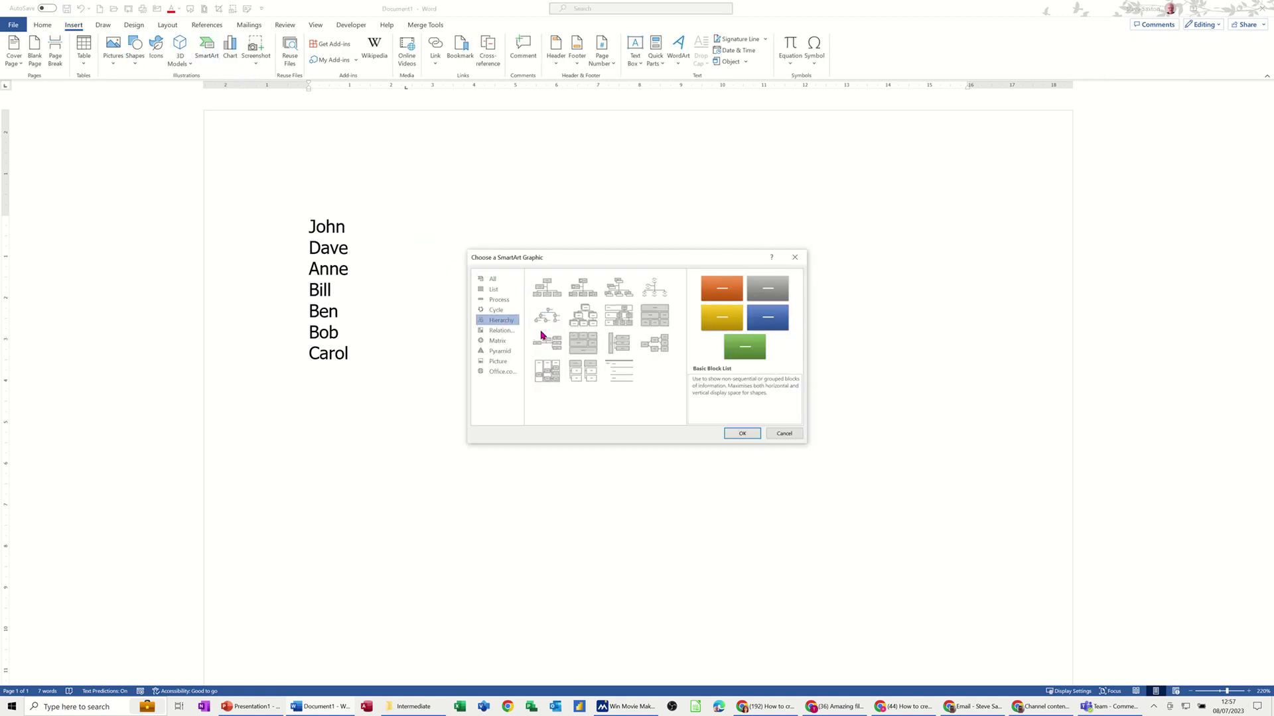
pyautogui.click(546, 288)
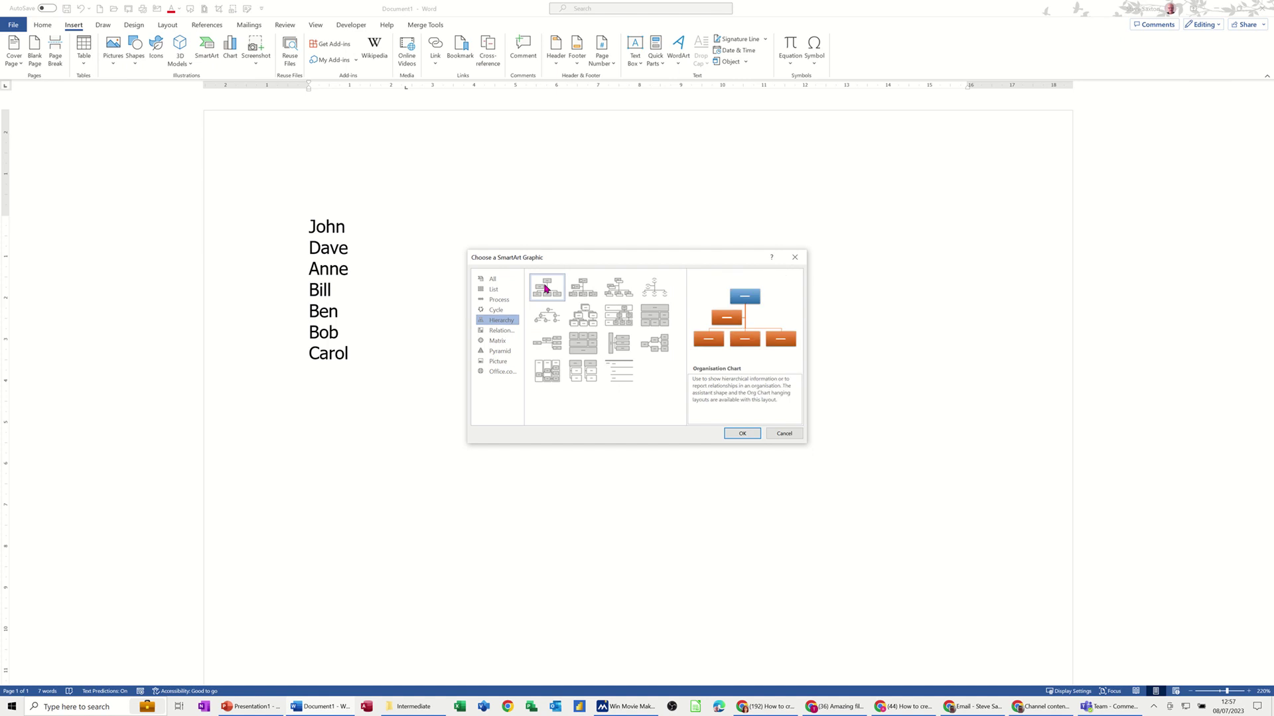
# Insert the Organisation Chart and delete its first four placeholder entries, leaving one empty box.
pyautogui.click(740, 434)
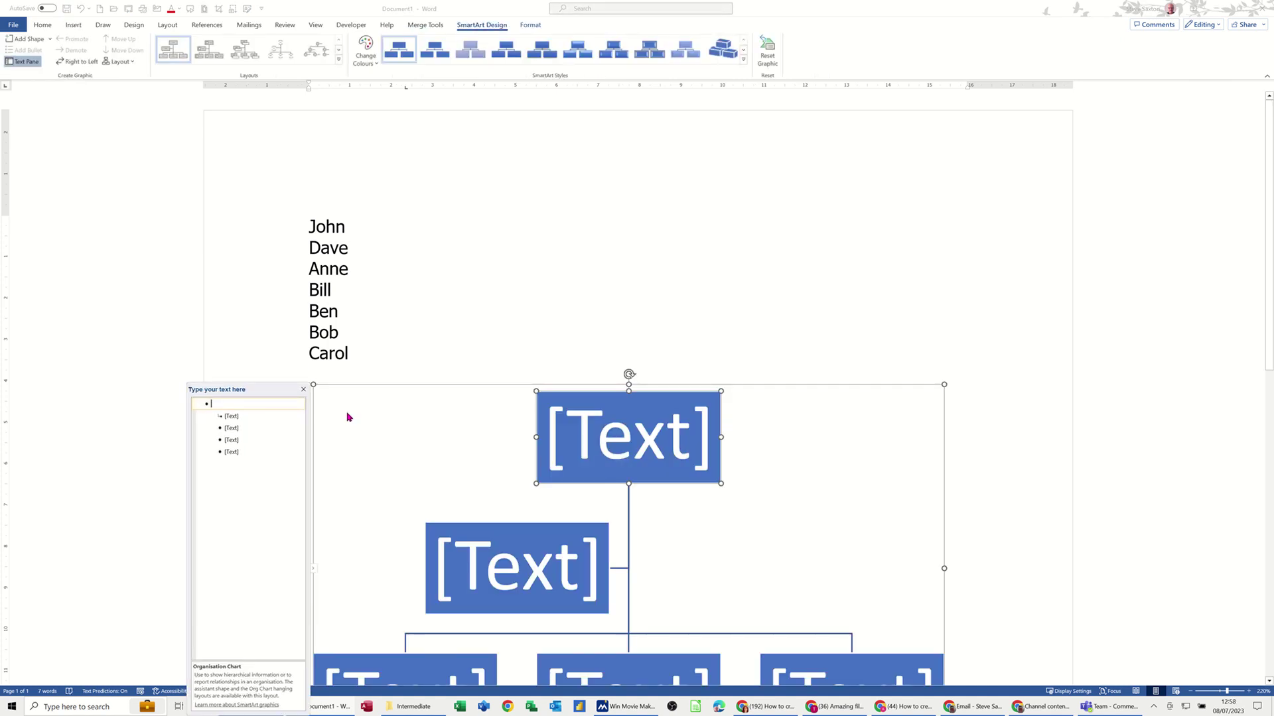
pyautogui.moveTo(252, 445); pyautogui.dragTo(207, 403)
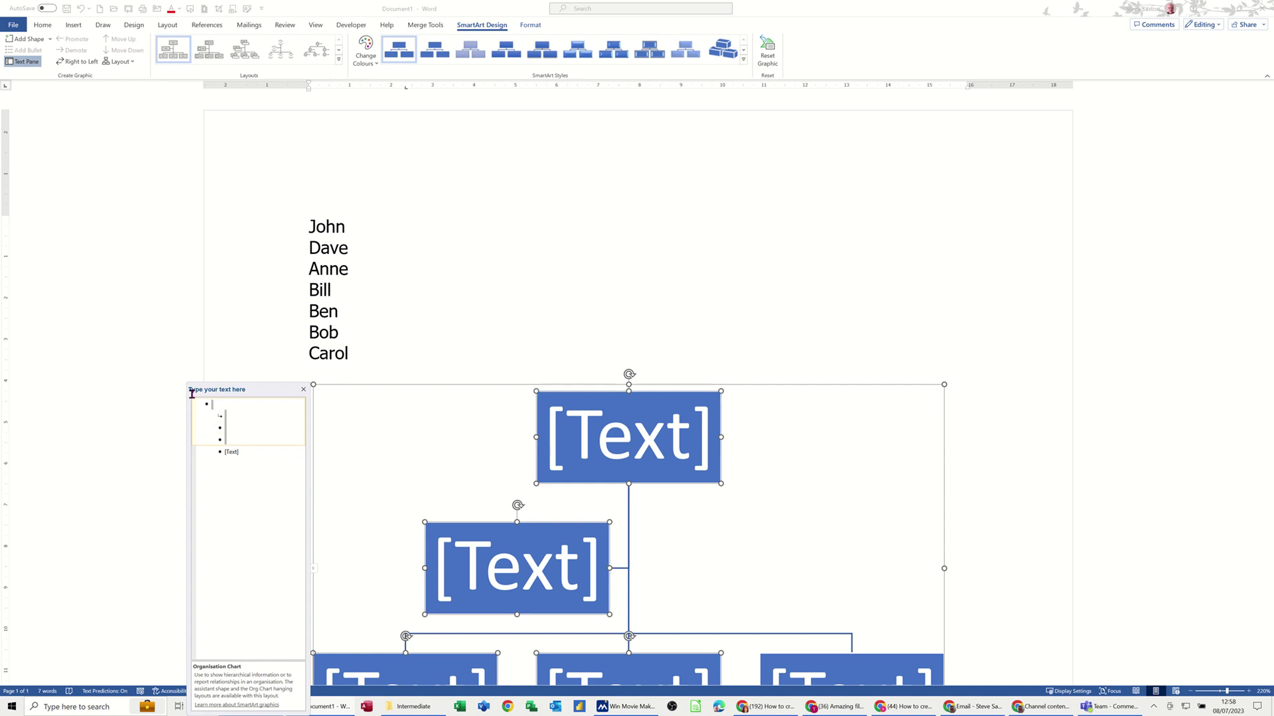
pyautogui.press('Delete')
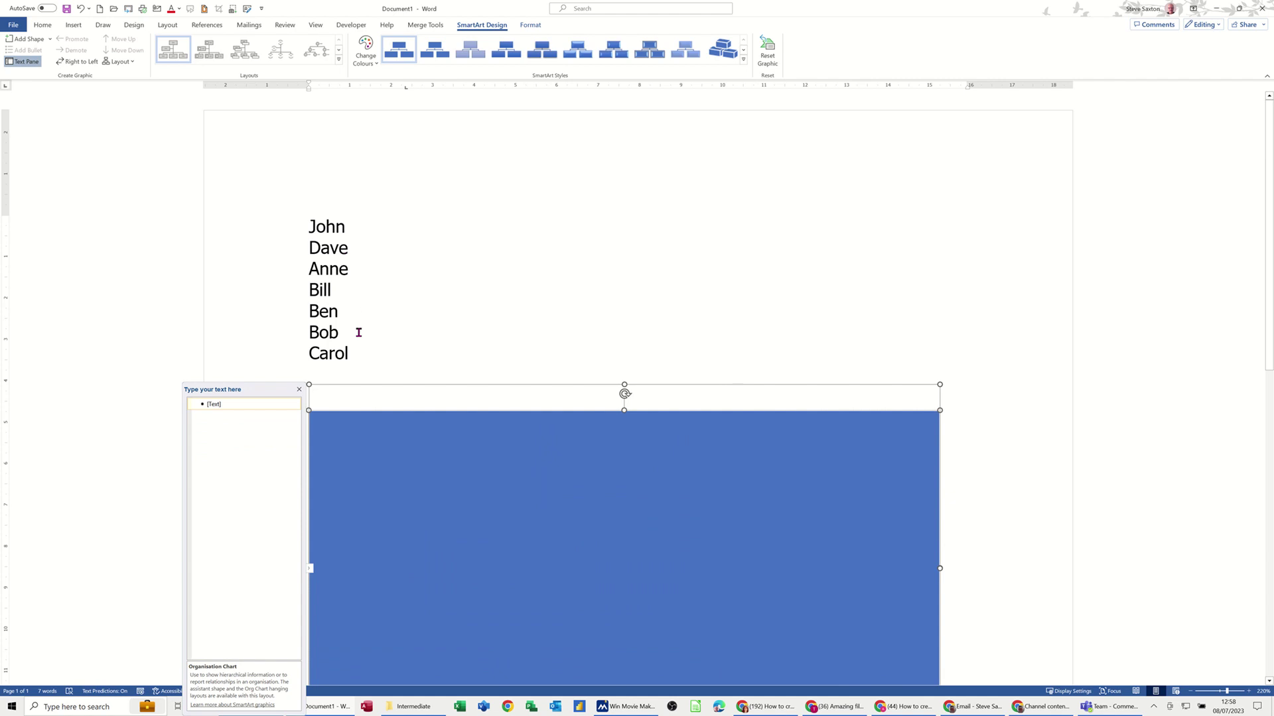
# Copy the seven typed names, John through Carol, and paste them into the chart's single entry.
pyautogui.moveTo(352, 353); pyautogui.dragTo(300, 233)
pyautogui.hotkey('ctrl', 'c')
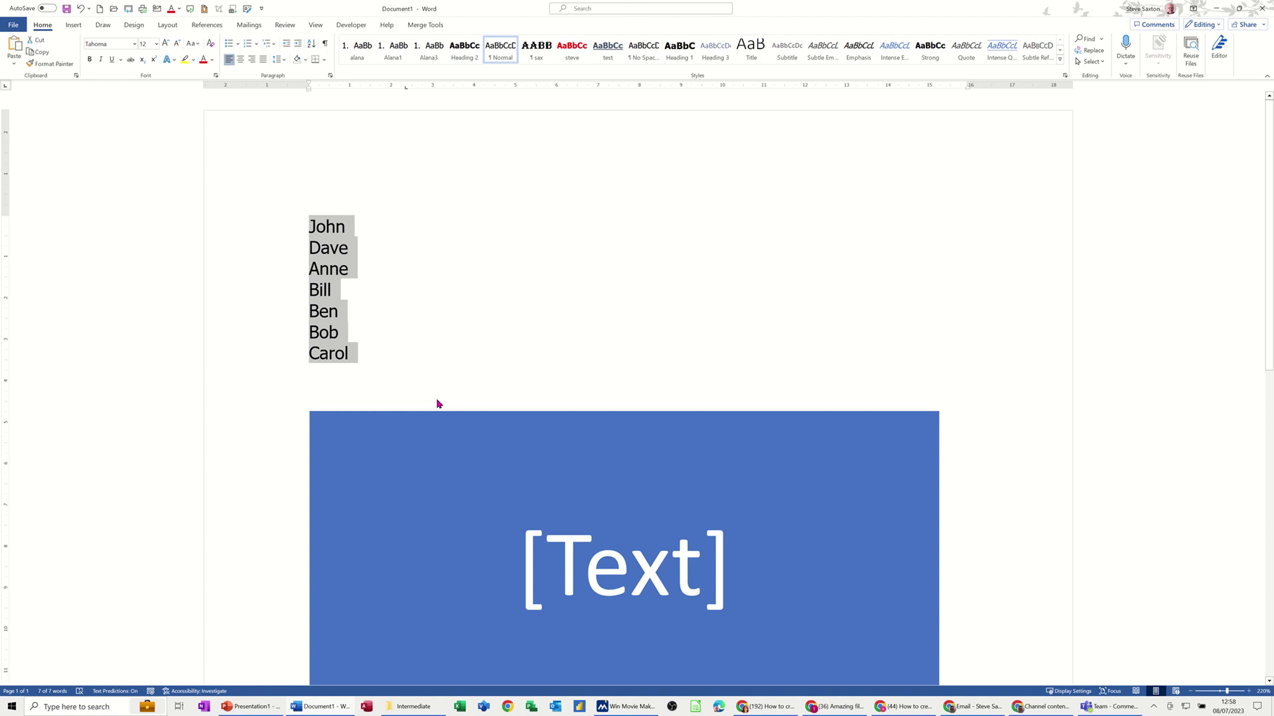
pyautogui.click(405, 421)
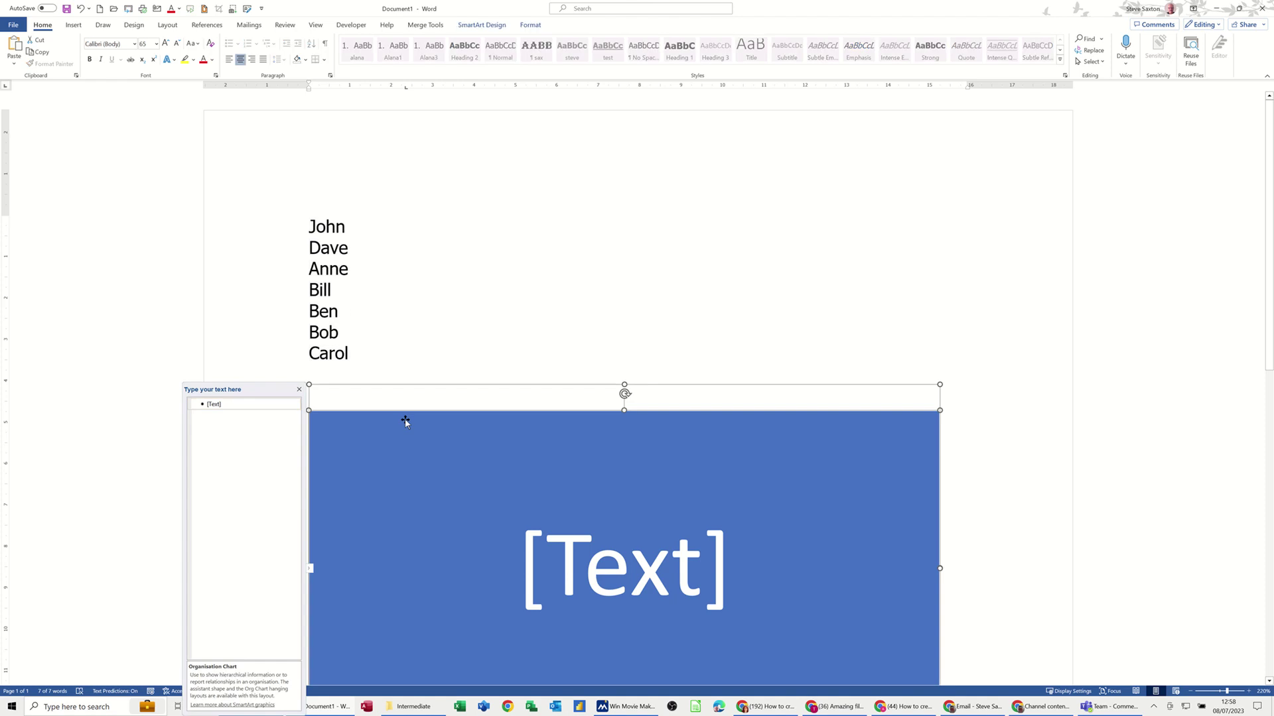
pyautogui.click(229, 404)
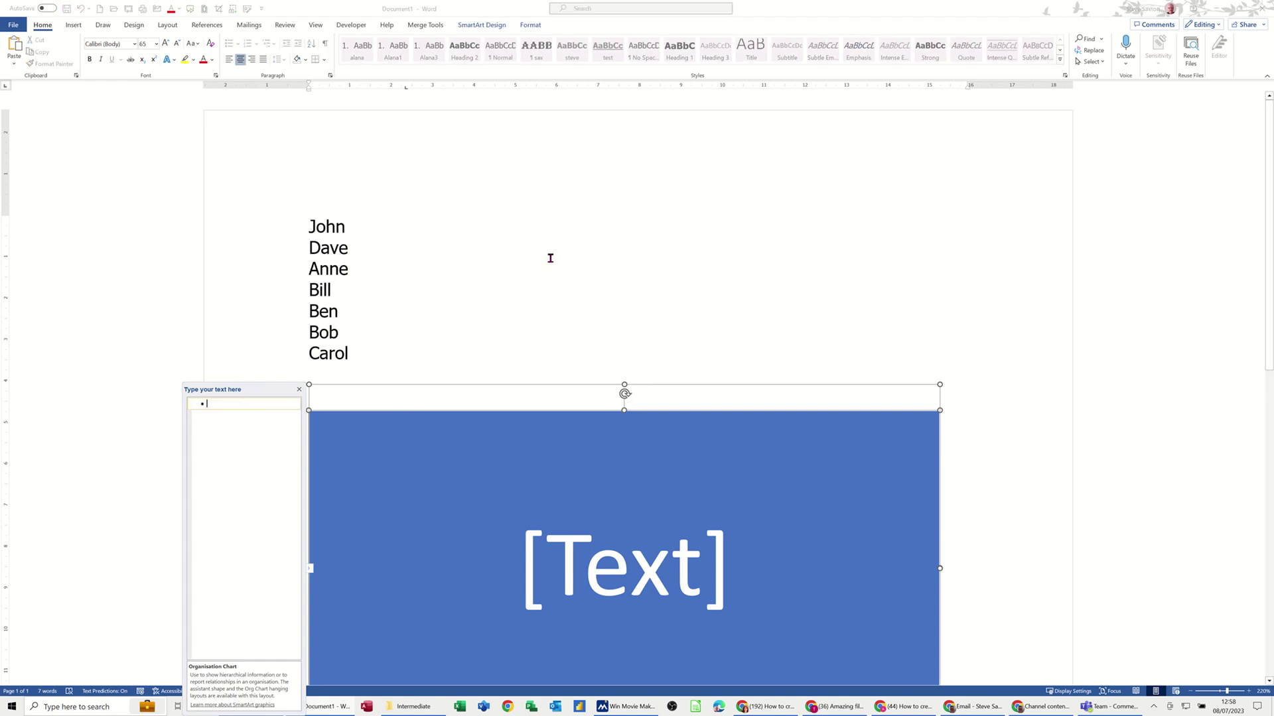
pyautogui.hotkey('ctrl', 'v')
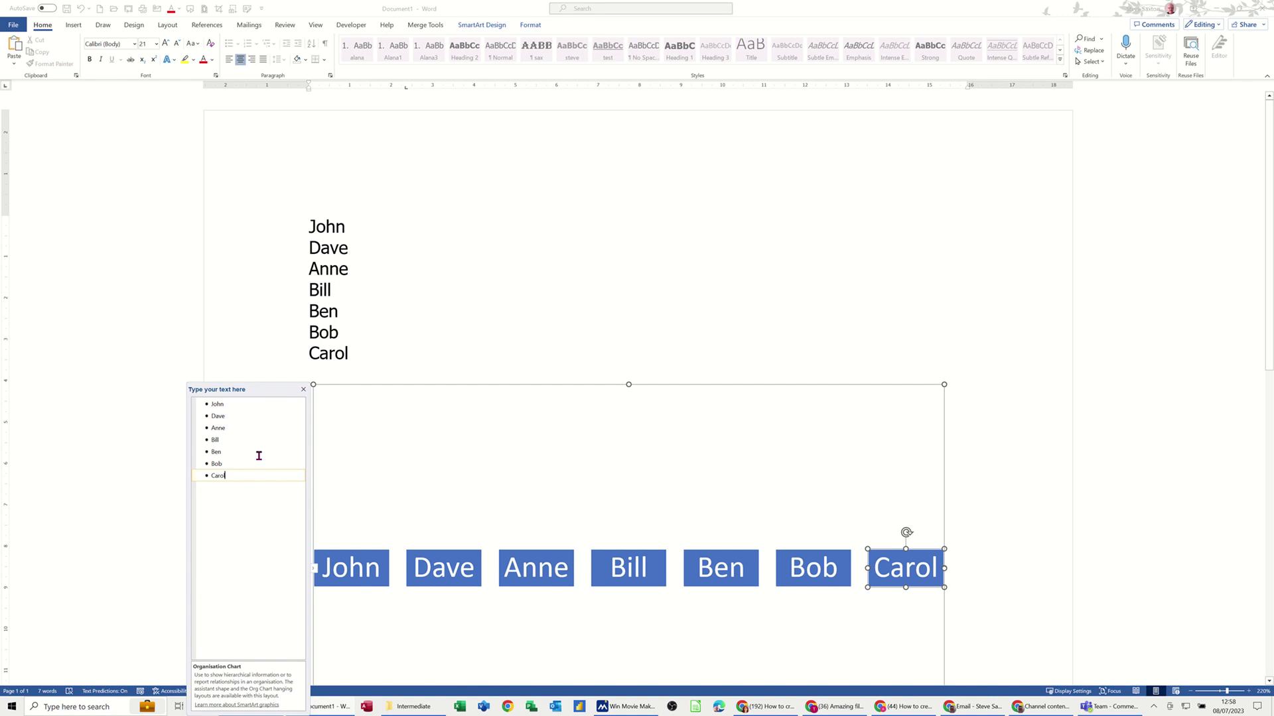
# Demote Ben and Bob under Bill, and Carol under Bob, in the text pane.
pyautogui.click(213, 475)
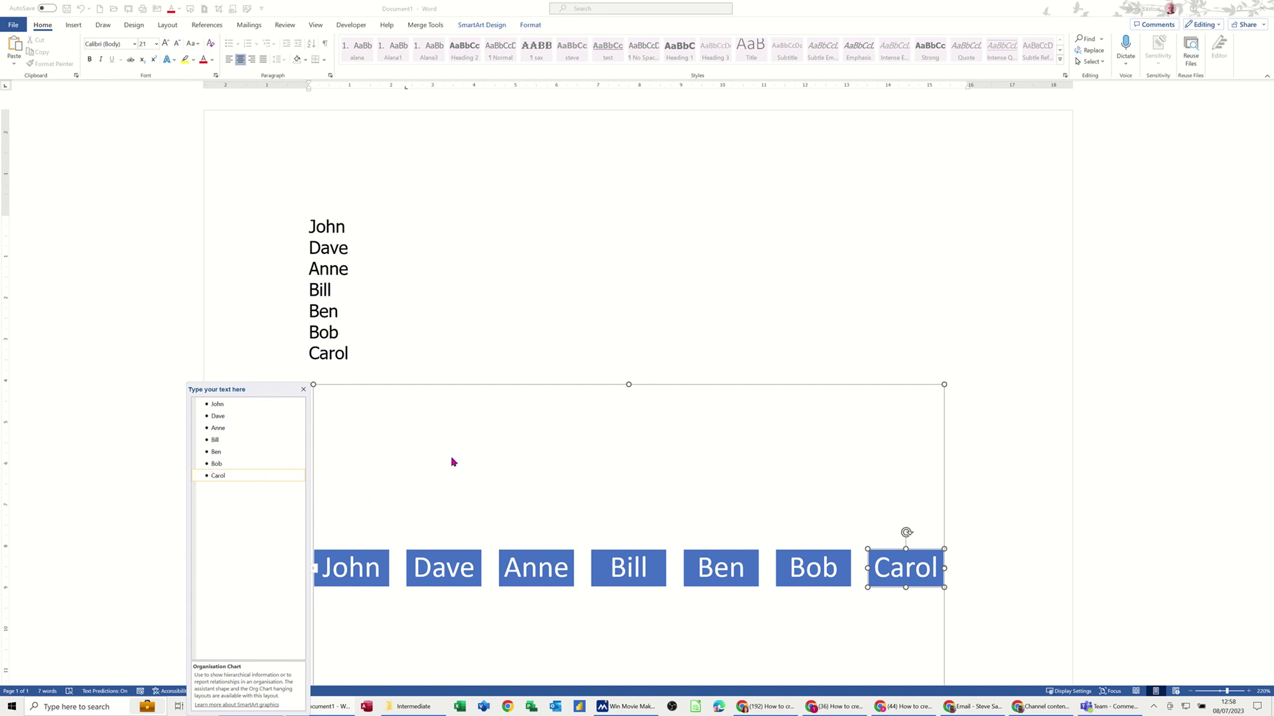
pyautogui.press('Tab')
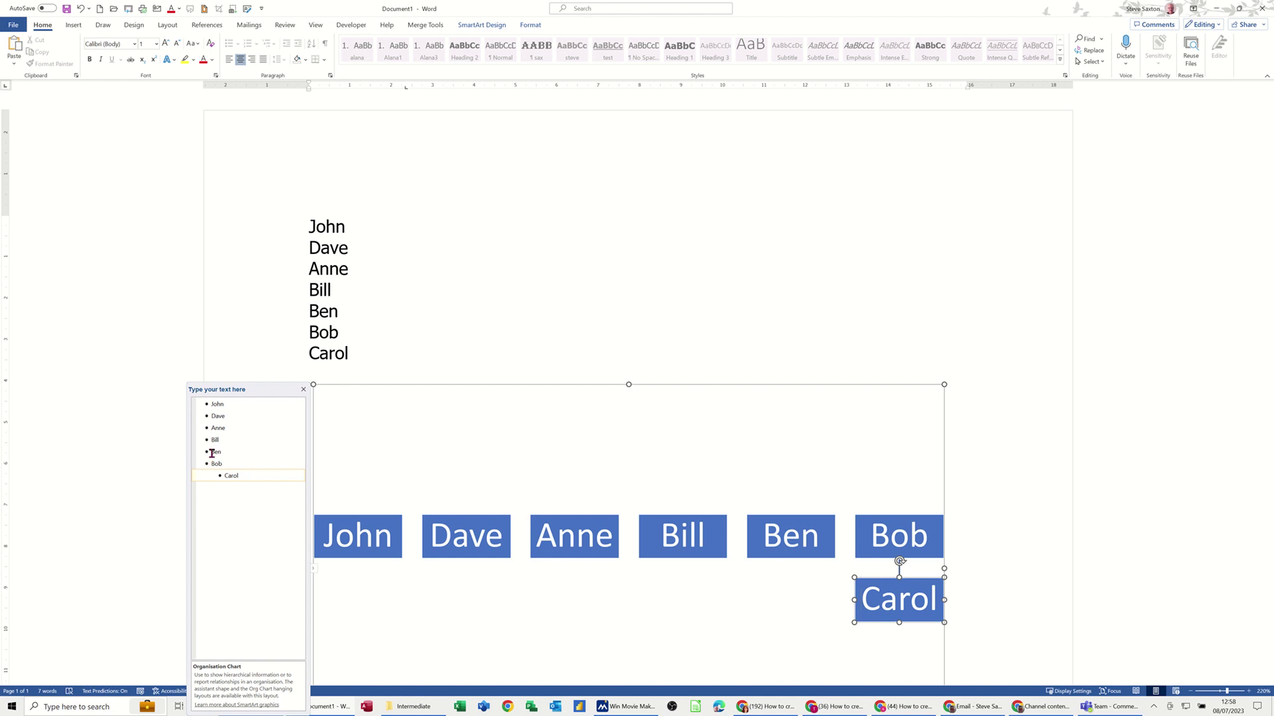
pyautogui.moveTo(212, 453); pyautogui.dragTo(237, 467)
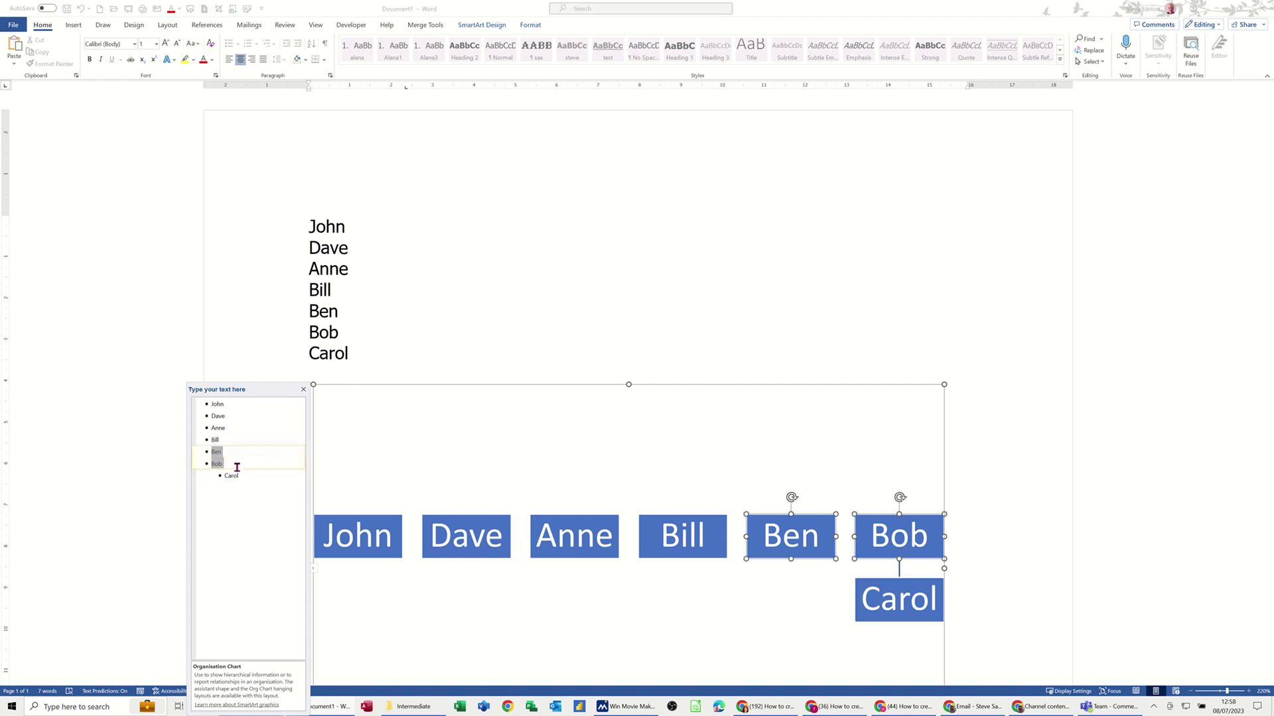
pyautogui.press('Tab')
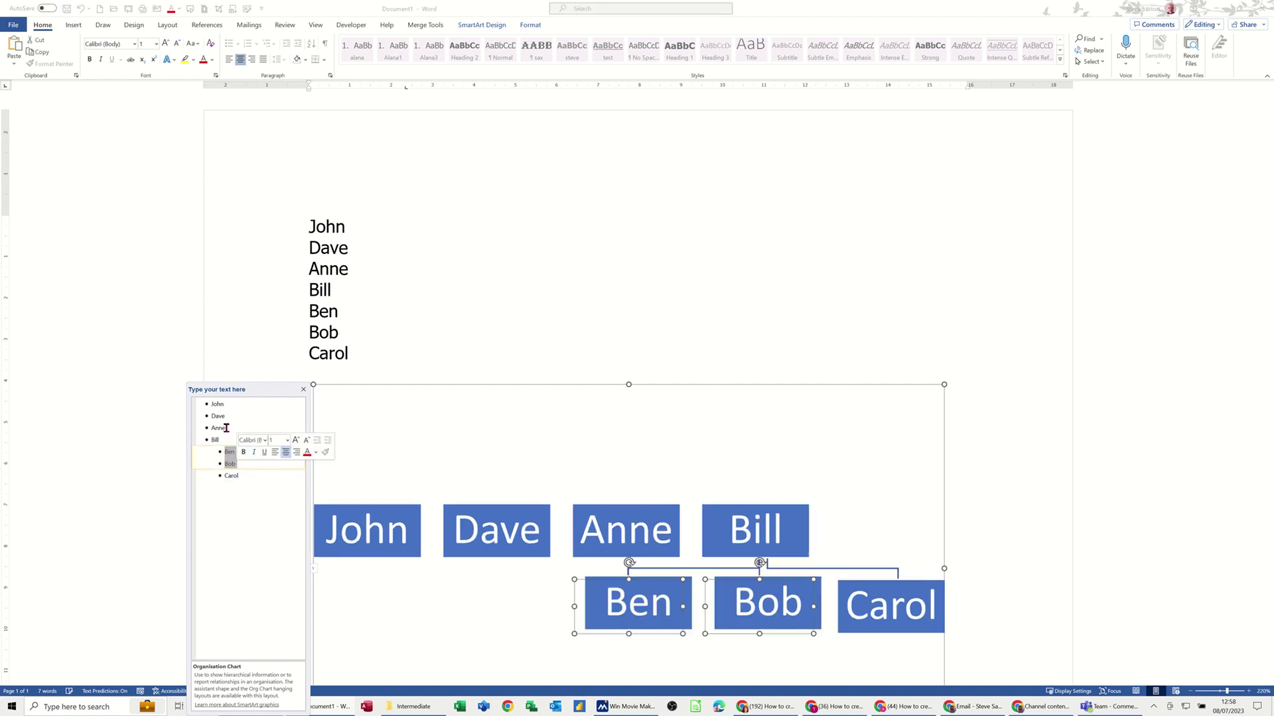
pyautogui.click(226, 477)
pyautogui.press('Tab')
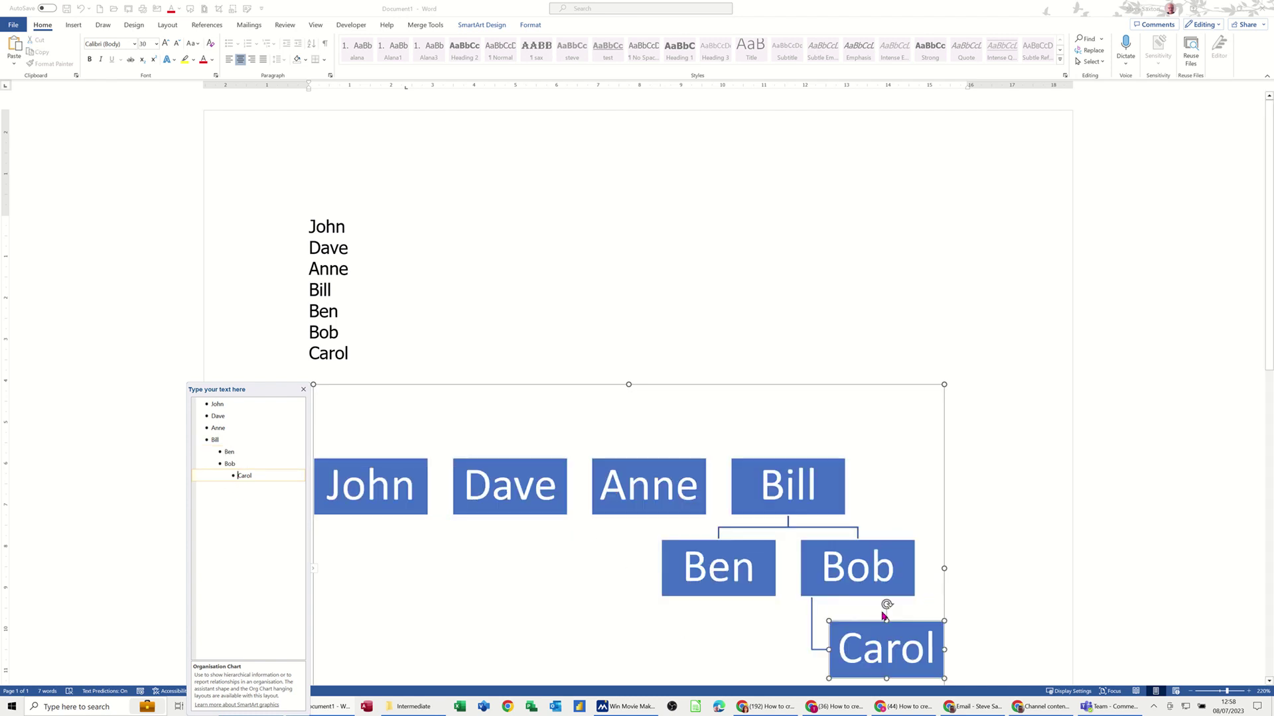
# Demote Dave and Anne so they report to John.
pyautogui.click(213, 417)
pyautogui.hotkey('shift', 'Down')
pyautogui.hotkey('shift', 'Down')
pyautogui.press('Tab')
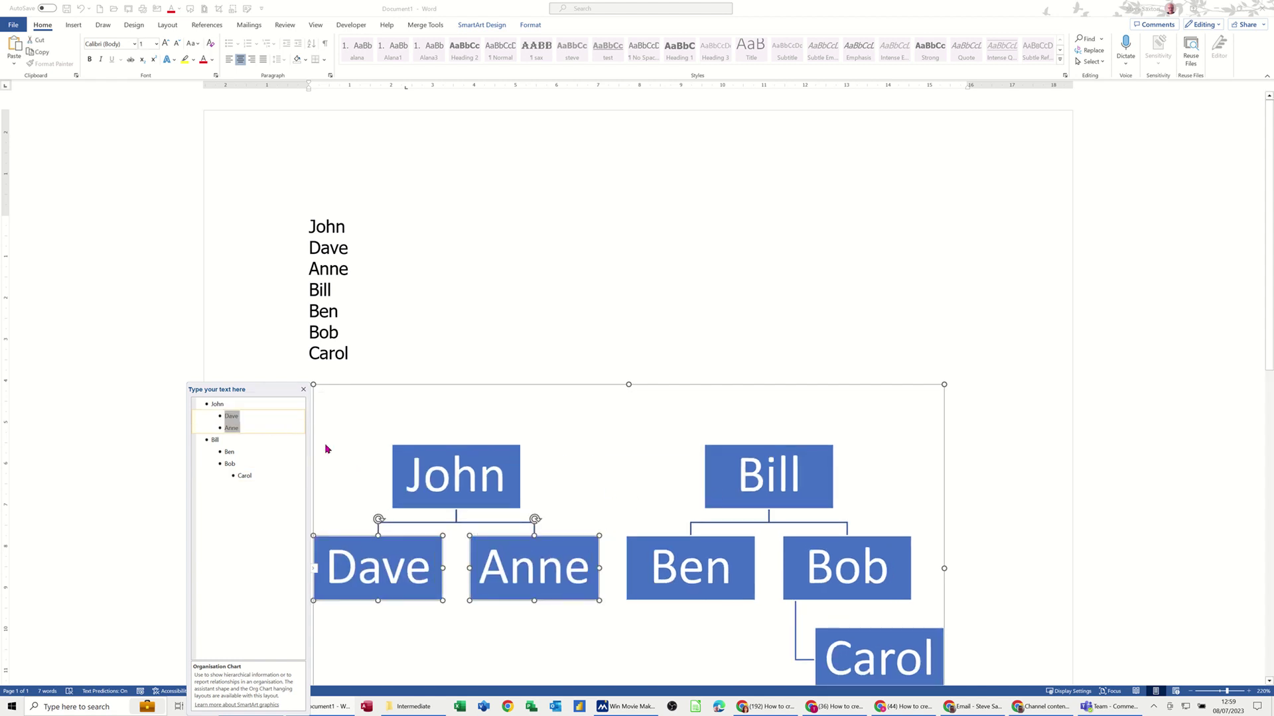
# Demote Bill together with Ben, Bob and Carol so his branch sits under John.
pyautogui.click(211, 440)
pyautogui.hotkey('shift', 'Down')
pyautogui.hotkey('shift', 'Down')
pyautogui.hotkey('shift', 'Down')
pyautogui.keyDown('shift'); pyautogui.click(256, 476); pyautogui.keyUp('shift')
pyautogui.press('Tab')
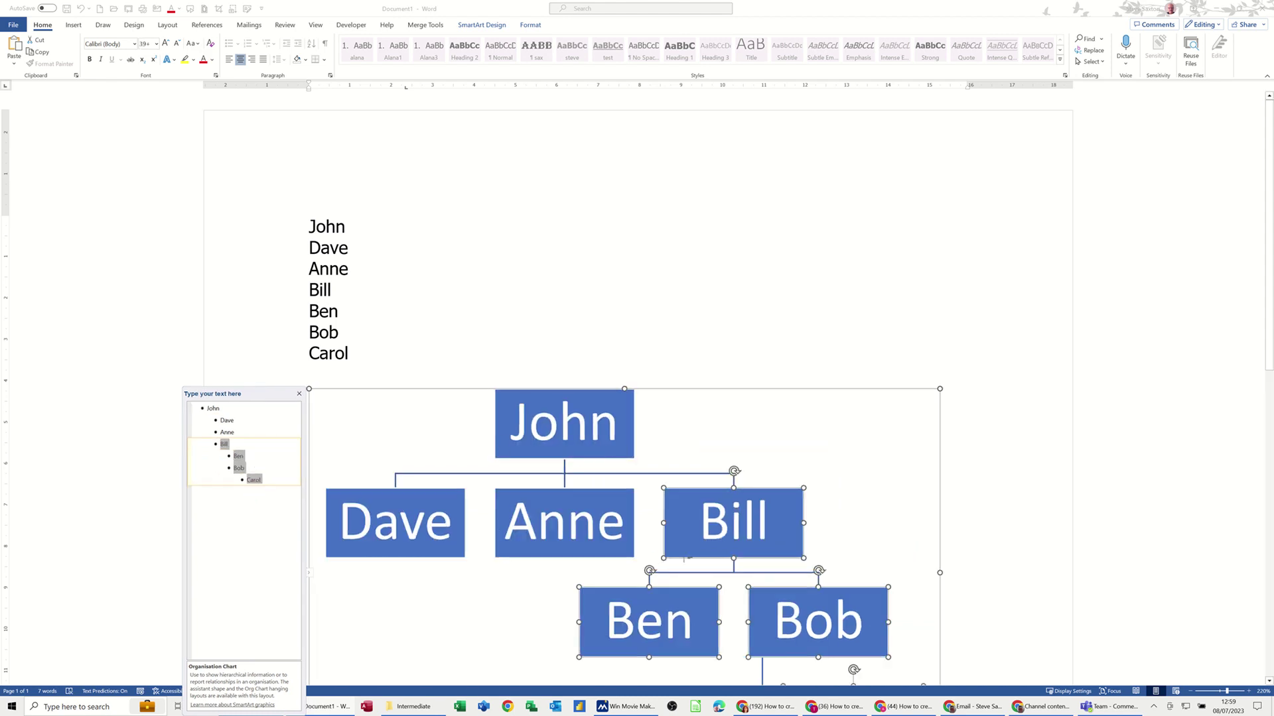
pyautogui.scroll(-3, 601, 519)
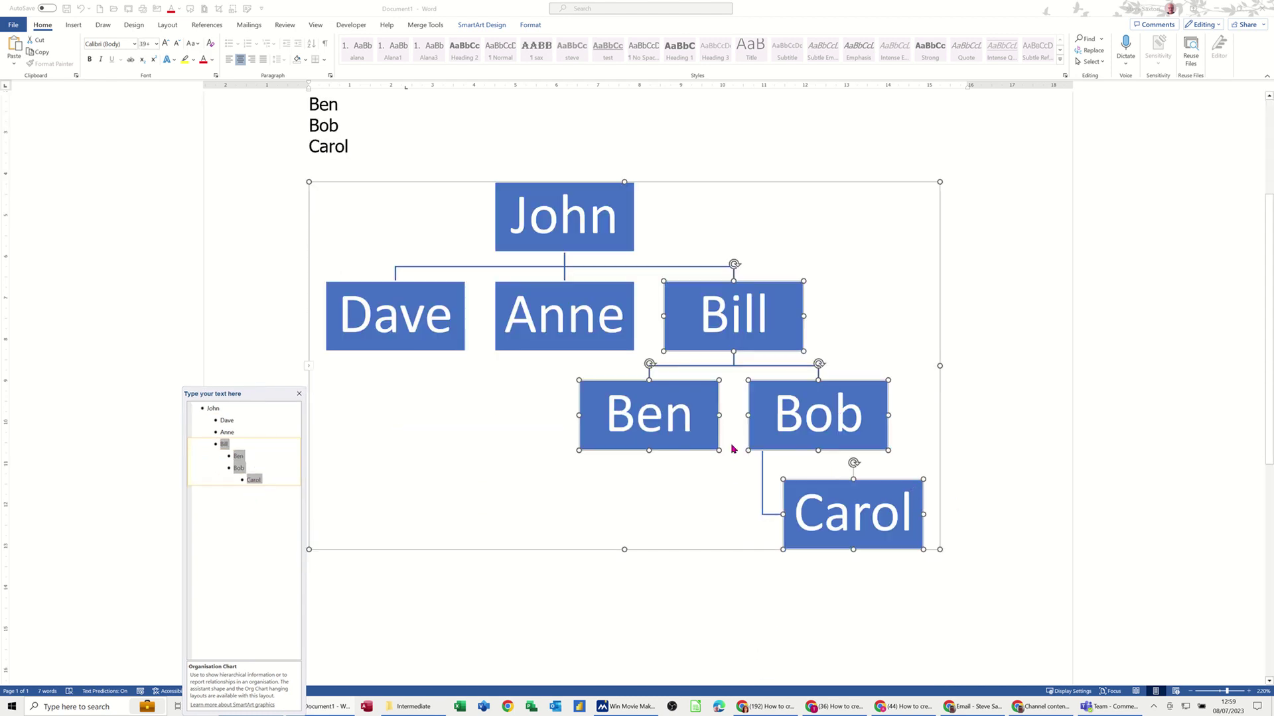
pyautogui.scroll(1, 474, 478)
pyautogui.scroll(2, 474, 477)
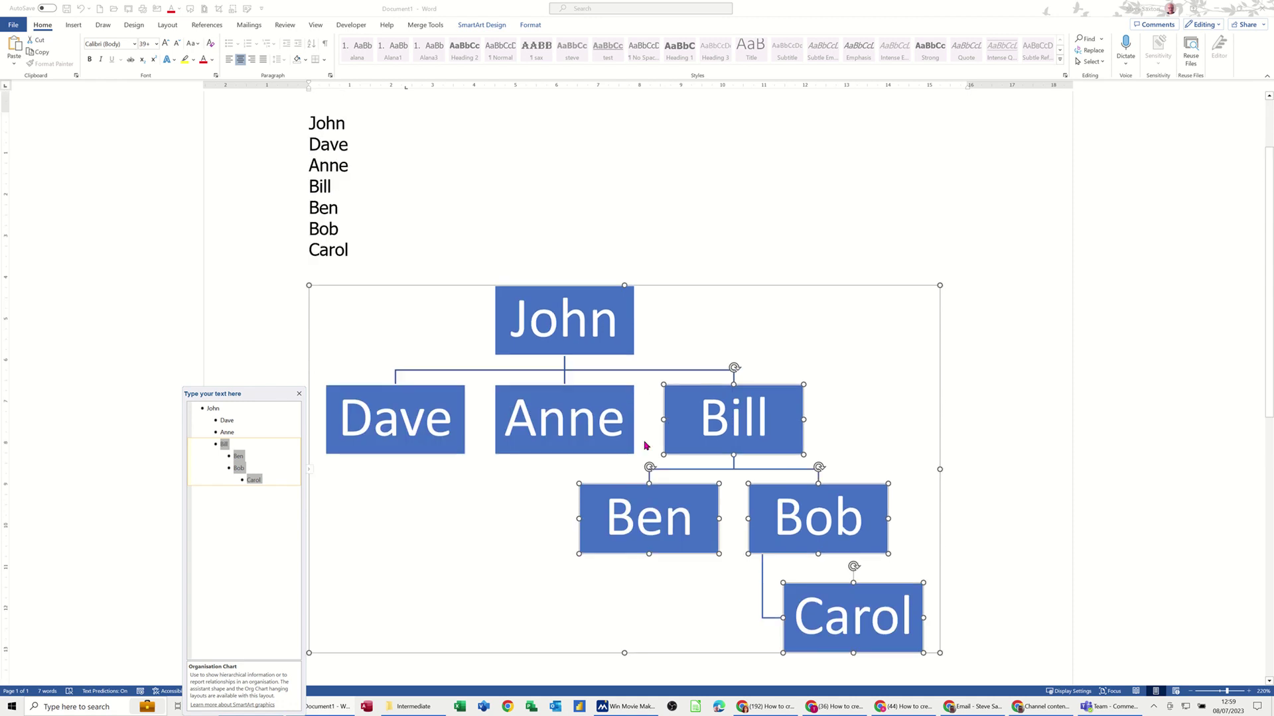
# Promote Carol, then Ben, Bob and Carol, so all six names sit directly under John.
pyautogui.click(246, 480)
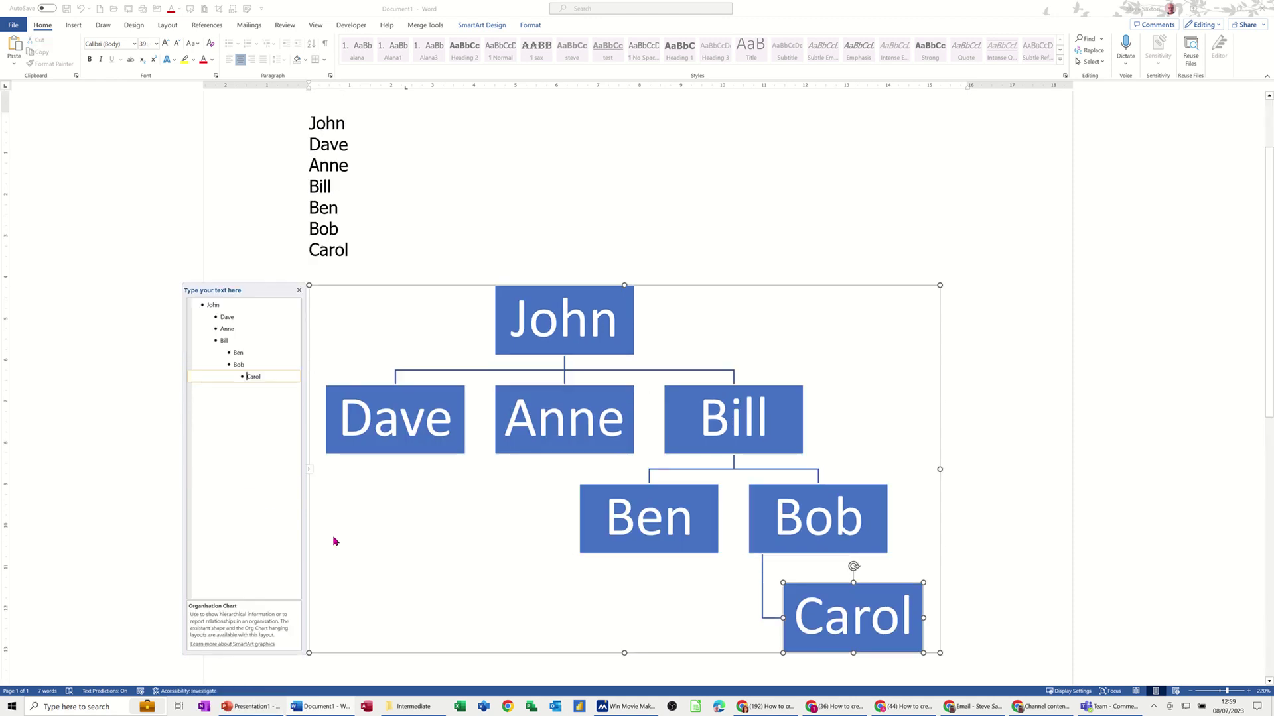
pyautogui.hotkey('shift', 'Tab')
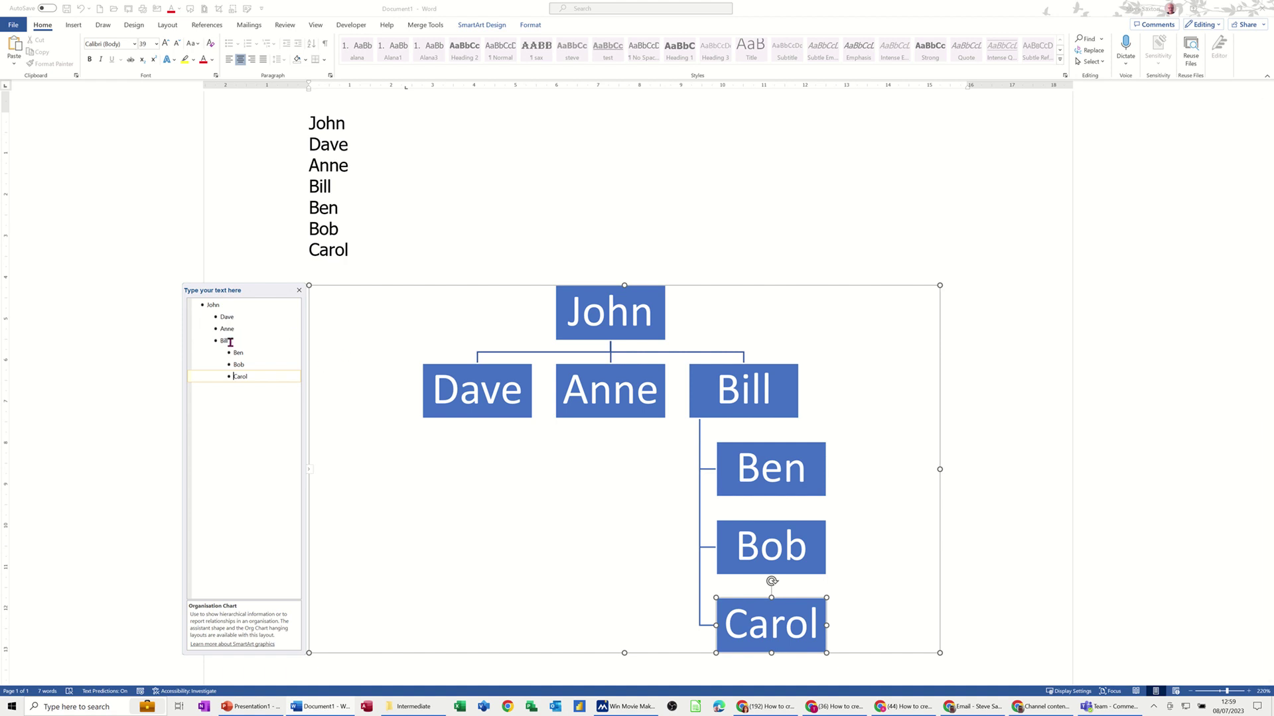
pyautogui.moveTo(230, 350); pyautogui.dragTo(266, 382)
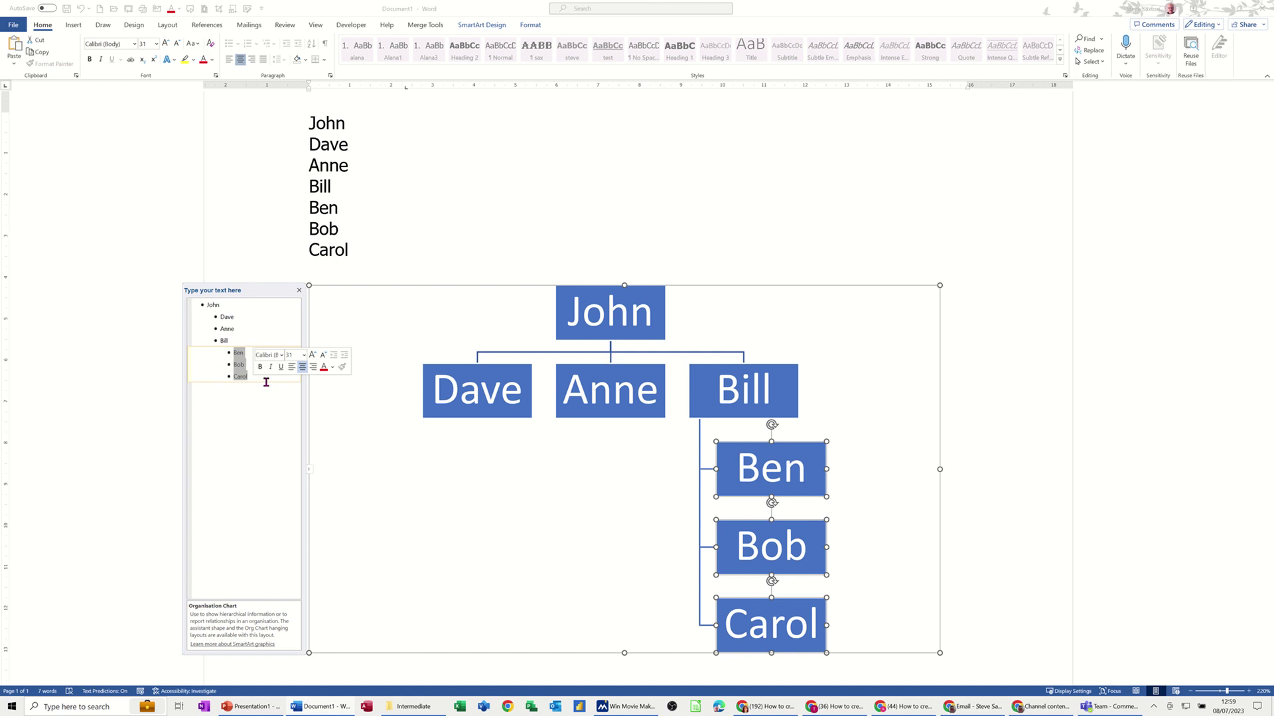
pyautogui.hotkey('shift', 'Tab')
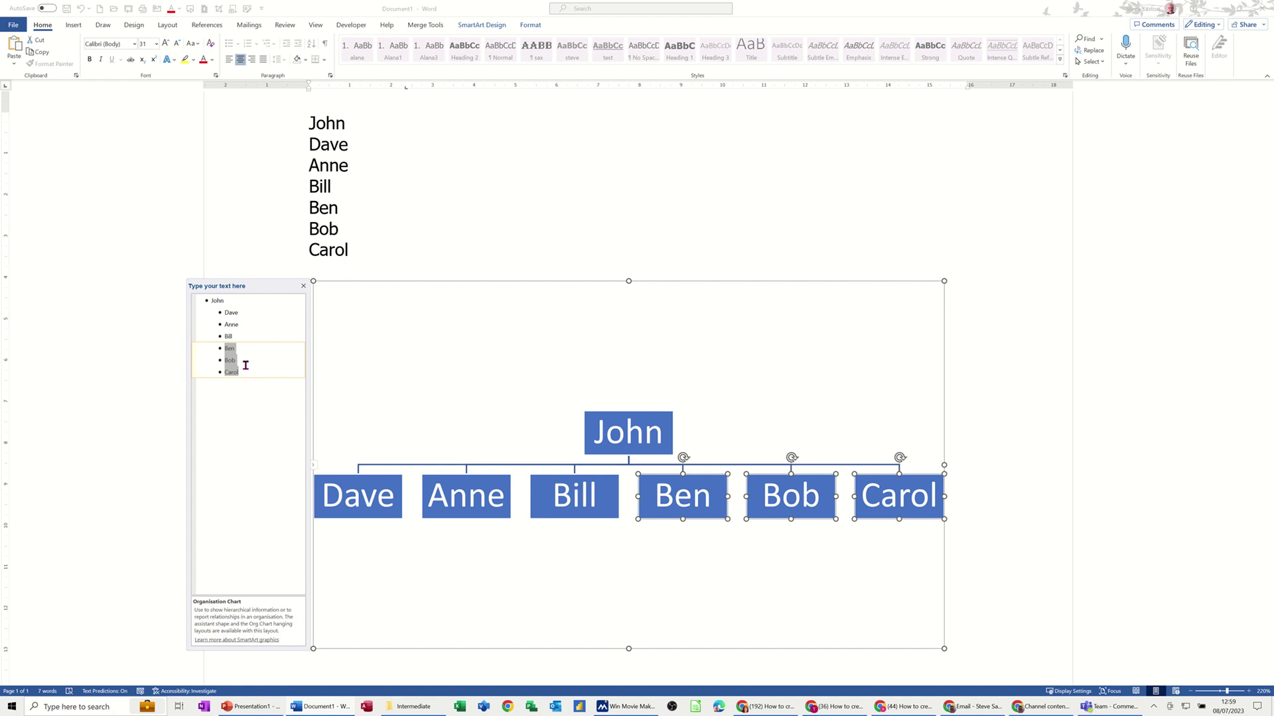
# Demote Bill under Anne, and Bob and Carol under Ben, in the text pane.
pyautogui.click(264, 337)
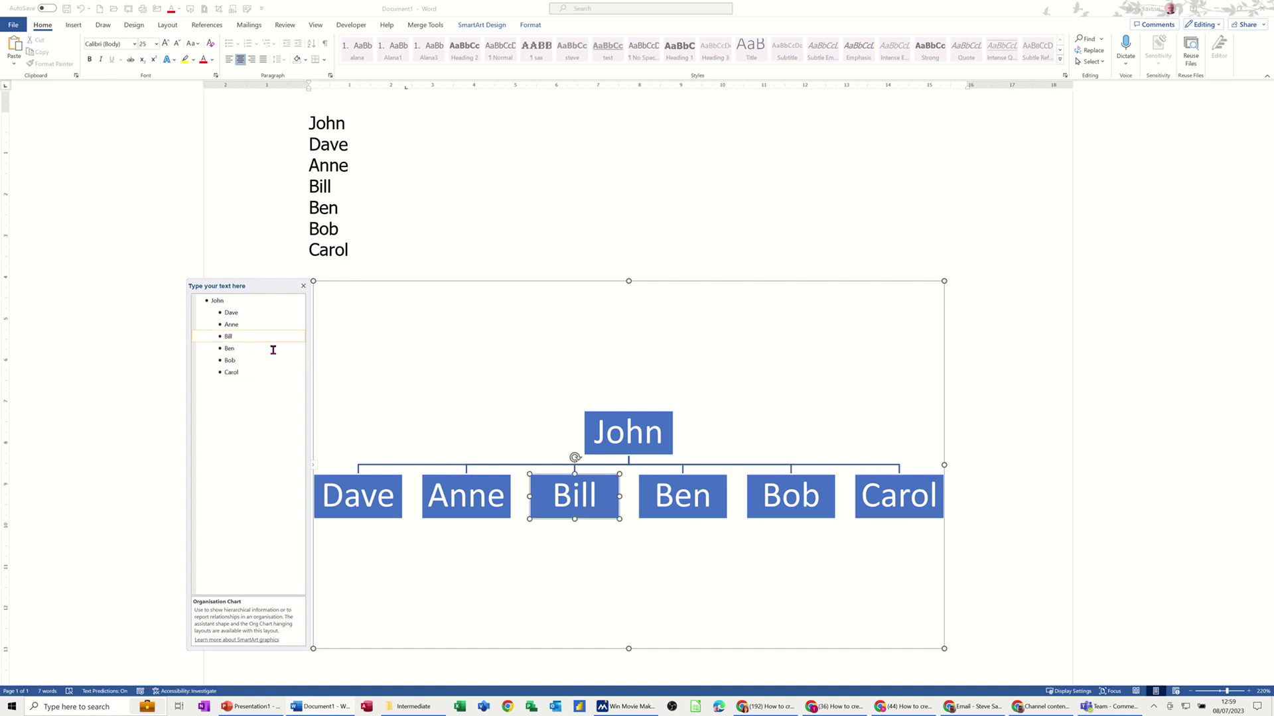
pyautogui.press('Tab')
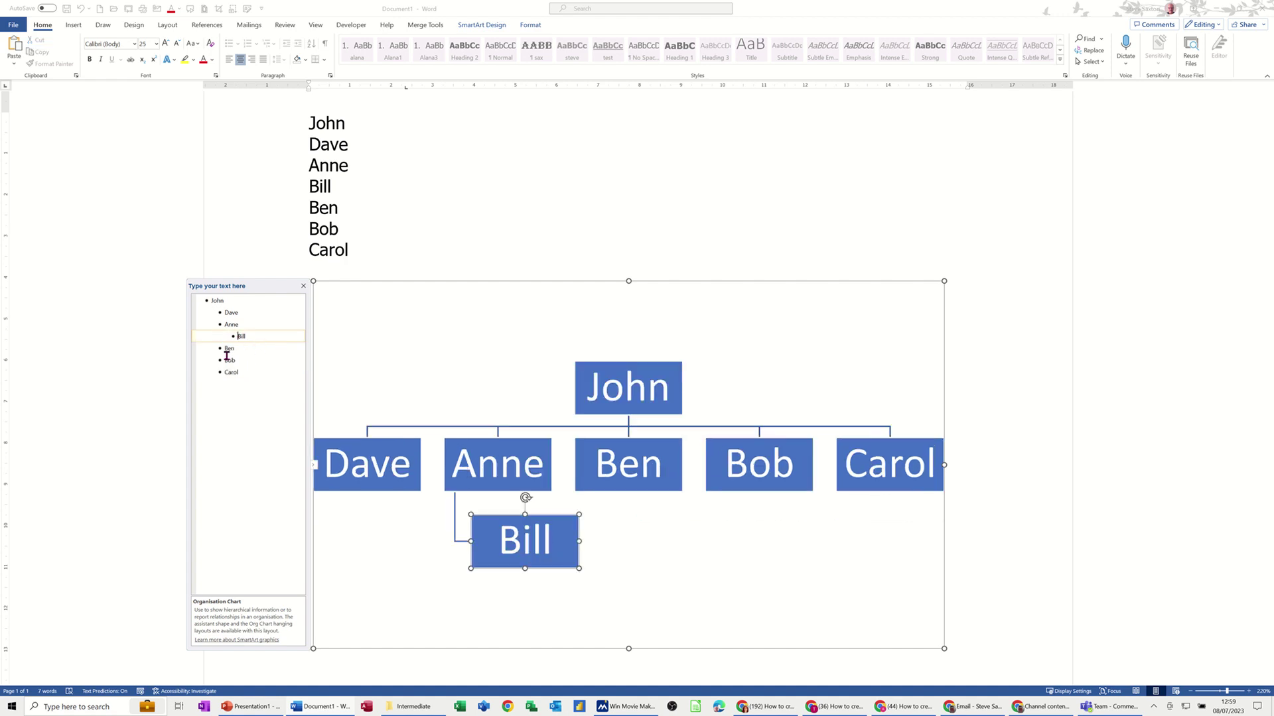
pyautogui.click(226, 360)
pyautogui.press('Tab')
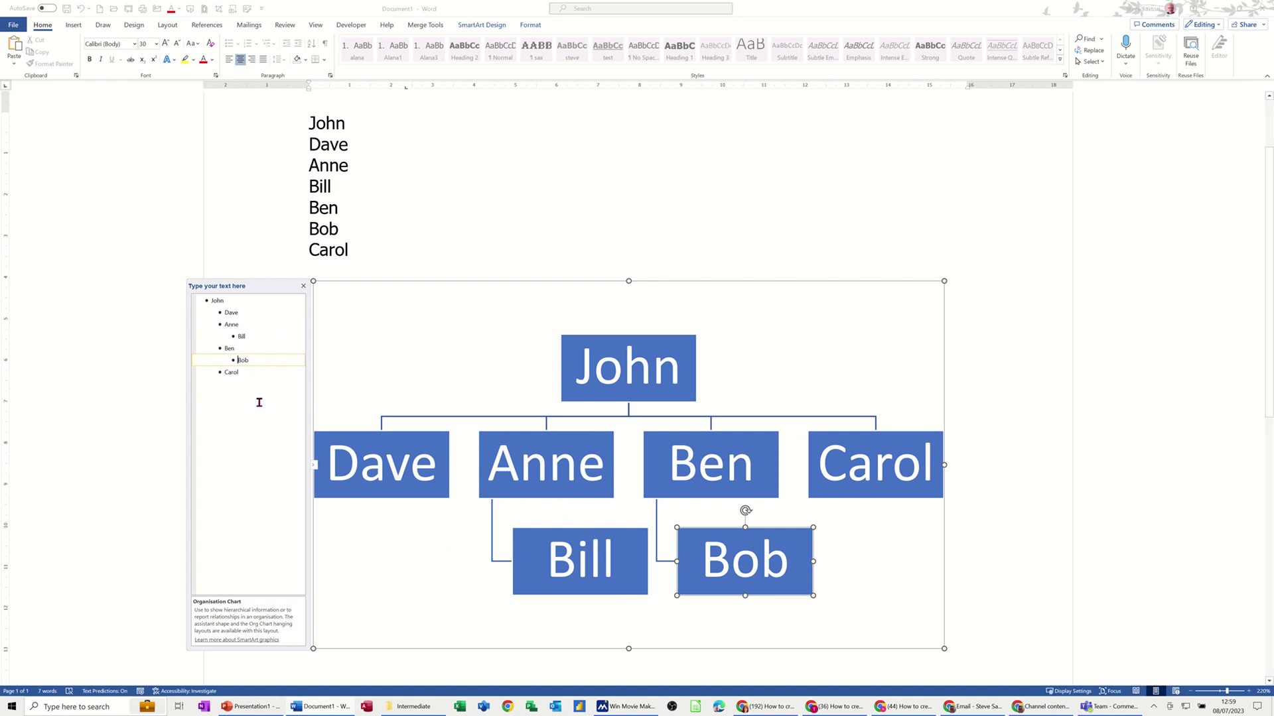
pyautogui.click(224, 372)
pyautogui.press('Tab')
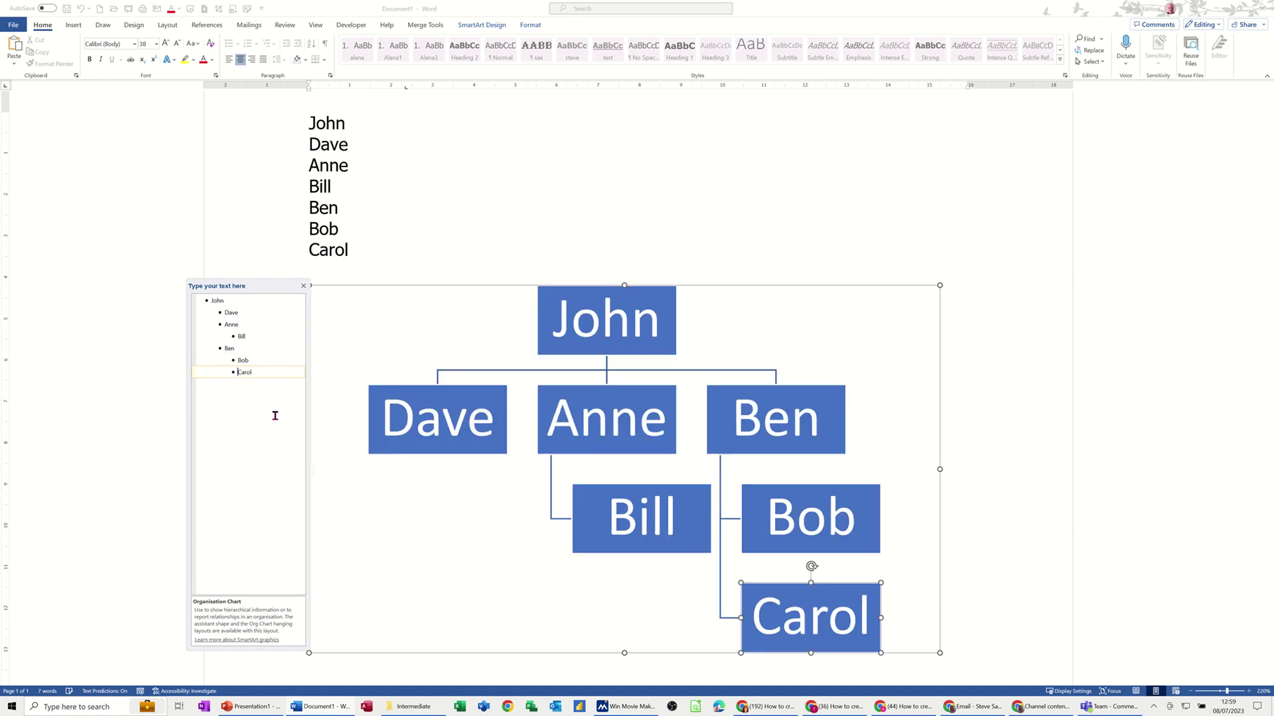